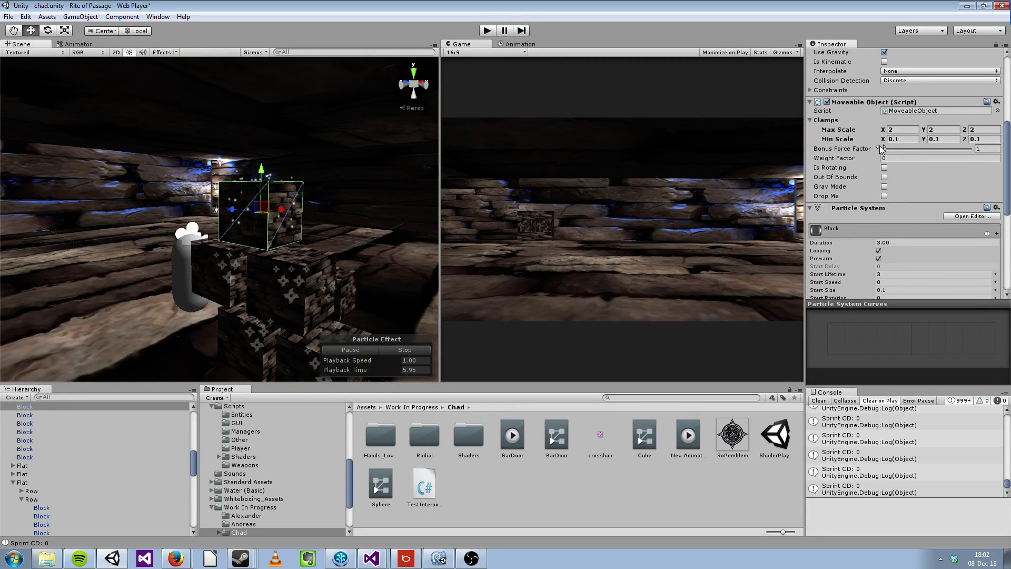
# Set the selected block's Max Scale clamp to X 3, Y 1 and Z 10 in its Moveable Object script.
pyautogui.scroll(-2, 855, 114)
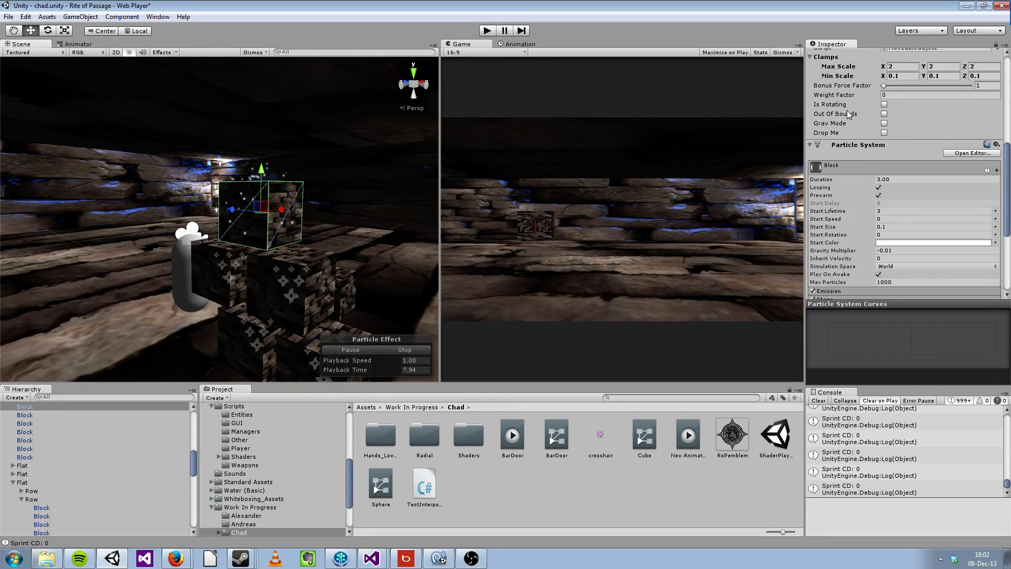
pyautogui.scroll(2, 863, 120)
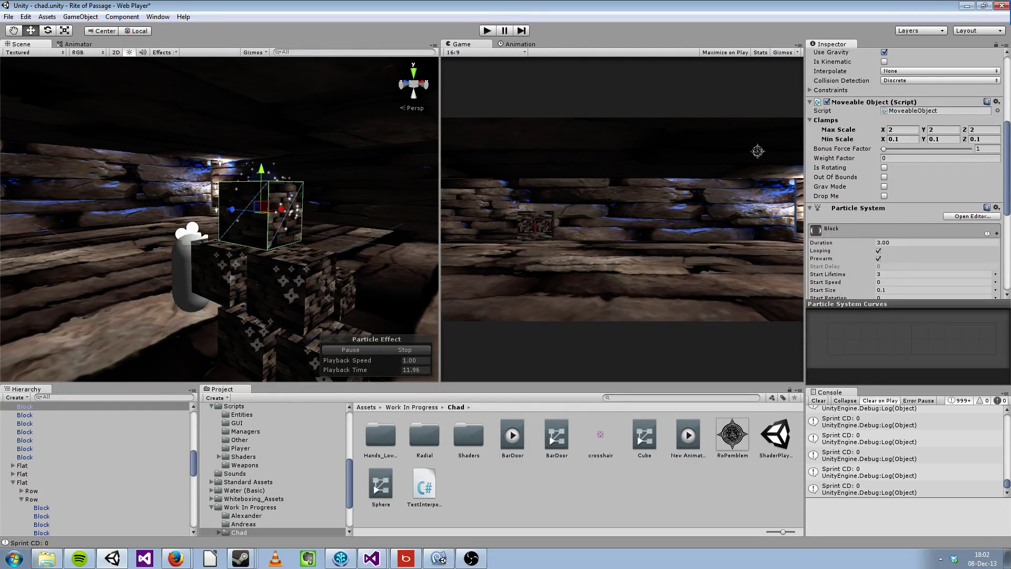
pyautogui.moveTo(179, 277); pyautogui.dragTo(400, 197, button='right')
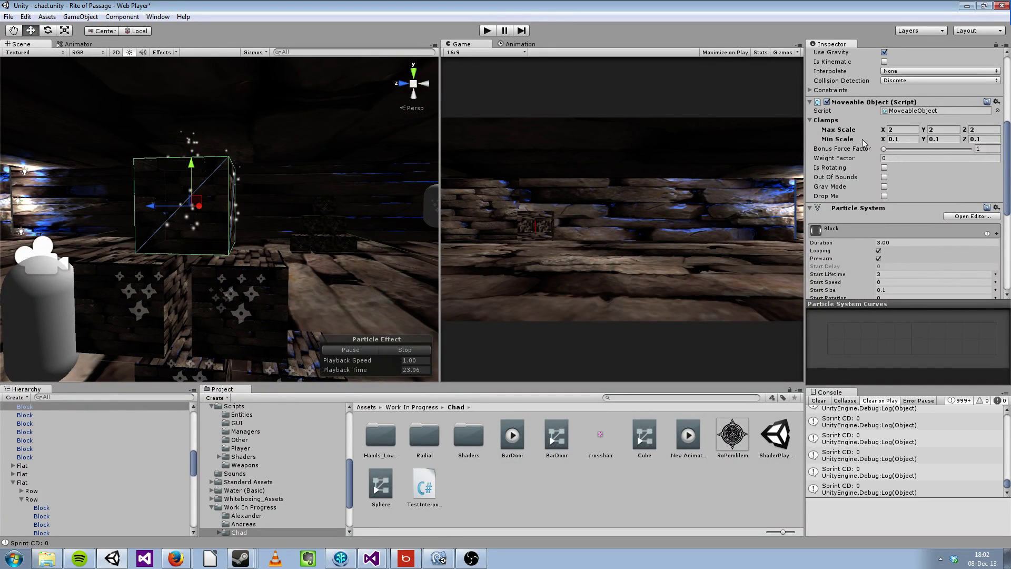
pyautogui.click(897, 140)
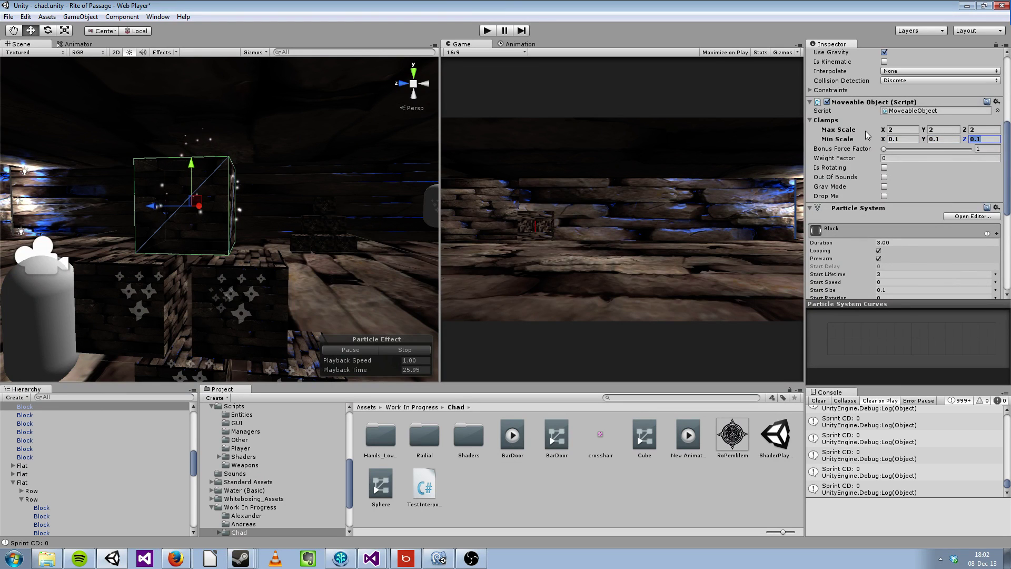
pyautogui.click(937, 130)
pyautogui.click(888, 130)
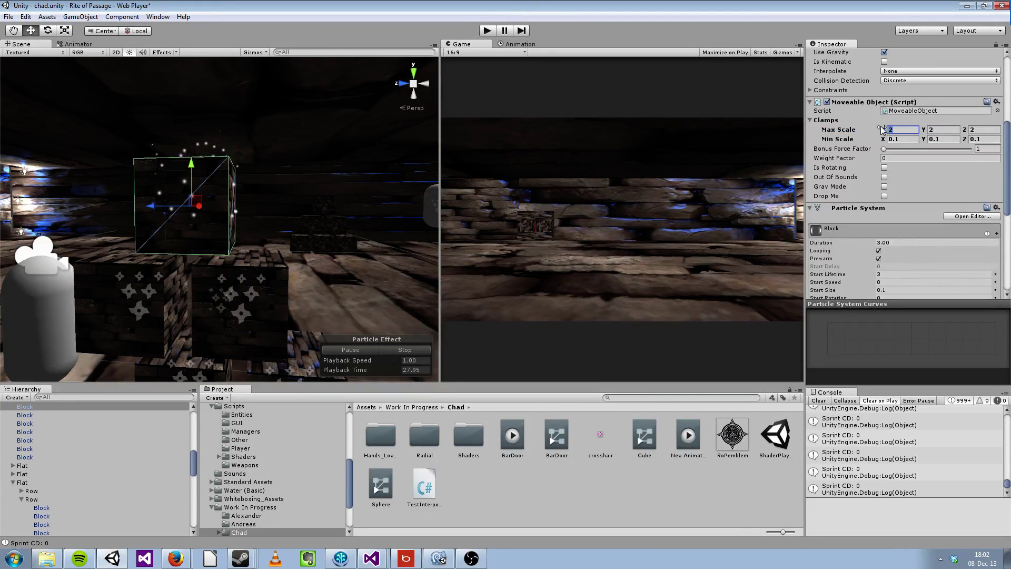
pyautogui.write('3')
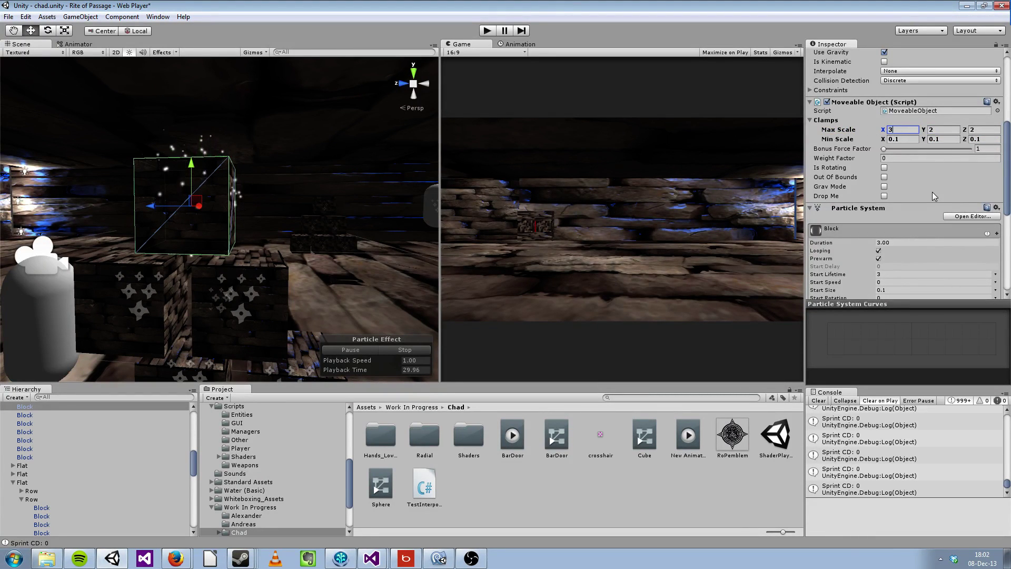
pyautogui.click(956, 132)
pyautogui.write('1')
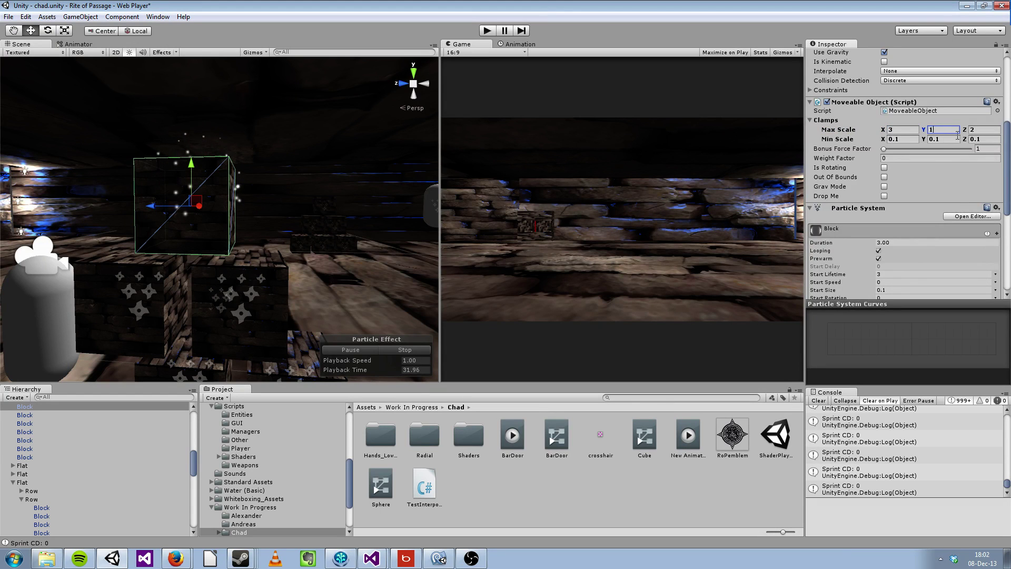
pyautogui.press('Tab')
pyautogui.write('1')
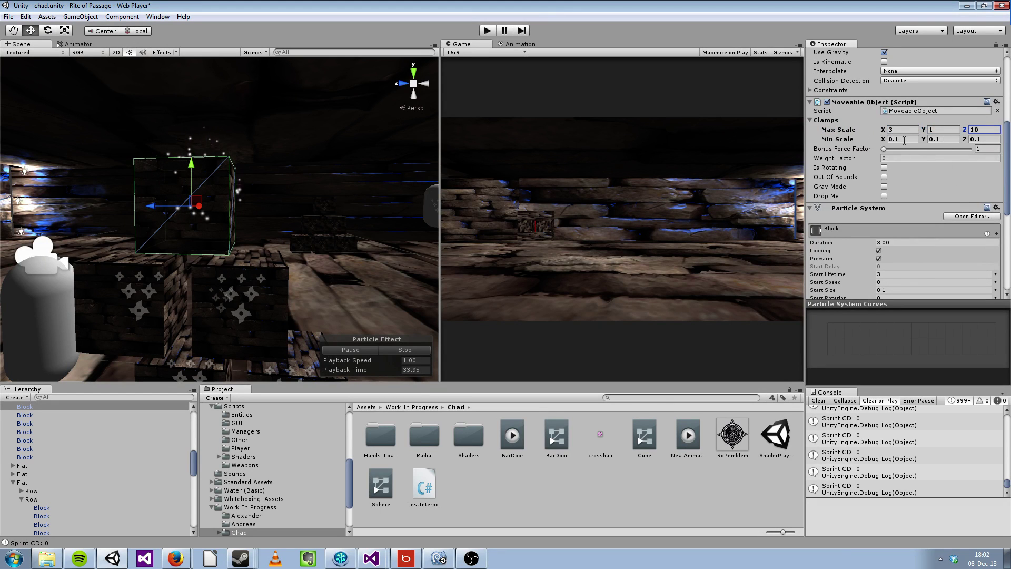
# Set the Max Scale clamp's X value to 0.1, matching the Min Scale X value.
pyautogui.click(908, 140)
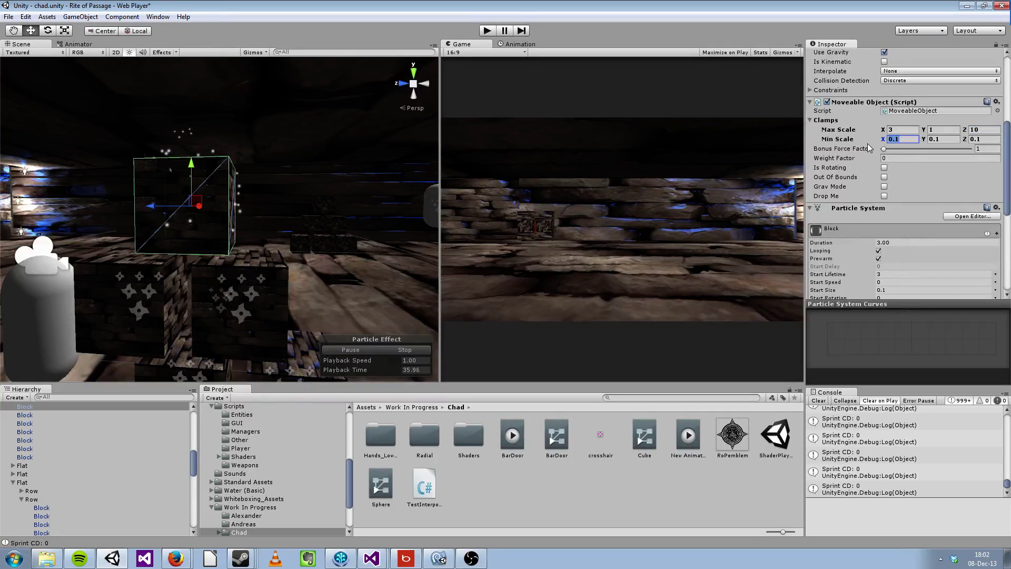
pyautogui.click(898, 130)
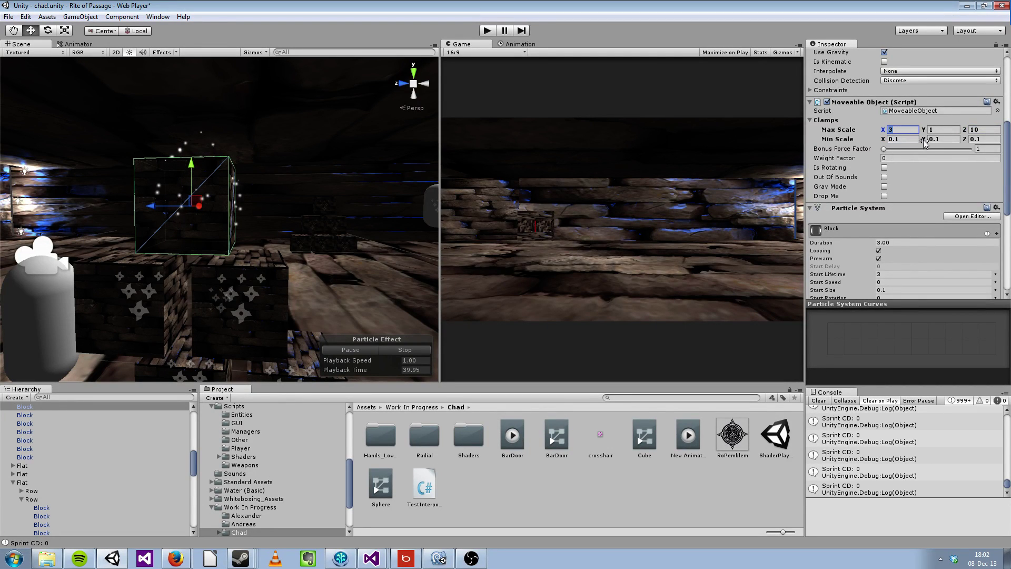
pyautogui.write('0')
pyautogui.click(942, 131)
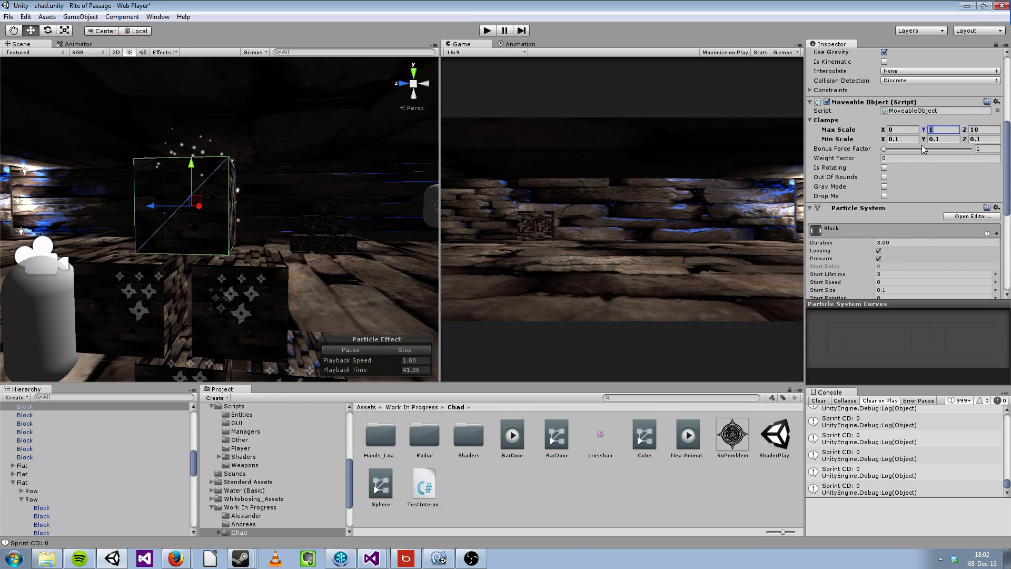
pyautogui.click(897, 130)
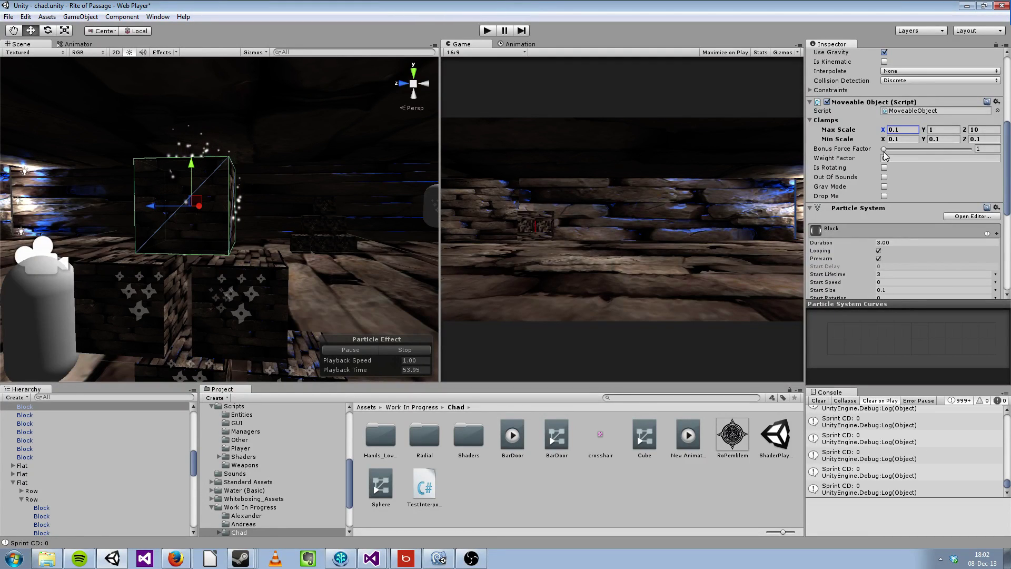
# Set the block's Rigidbody mass to 1 and try out the Bonus Force Factor range, leaving it at 1.
pyautogui.scroll(3, 863, 189)
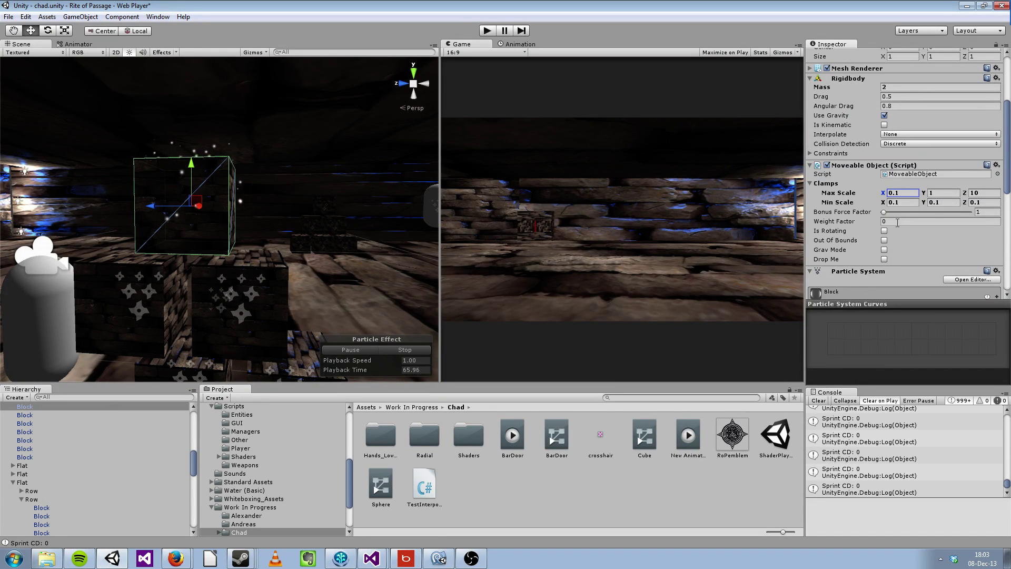
pyautogui.click(893, 86)
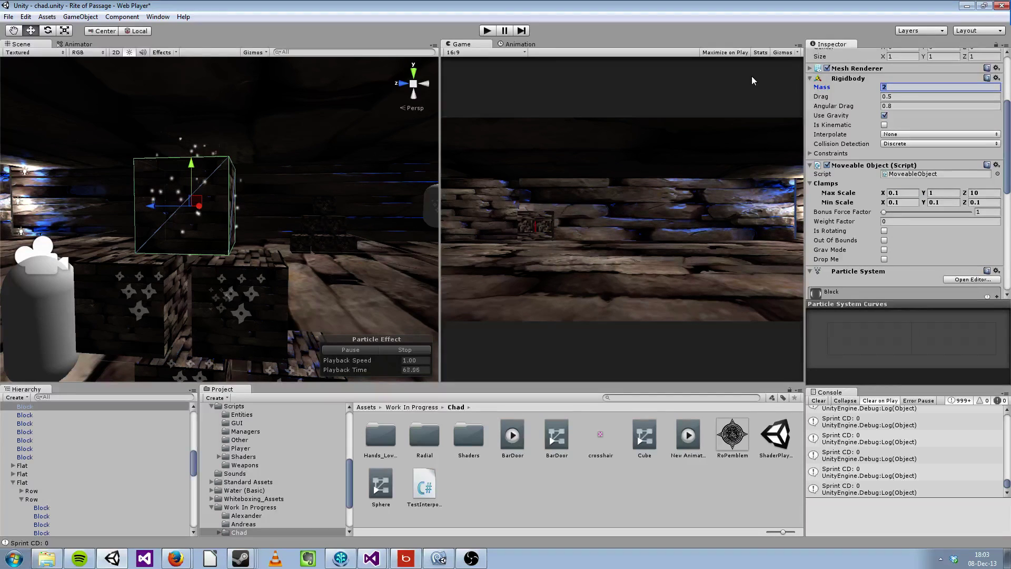
pyautogui.write('0.1')
pyautogui.moveTo(883, 211); pyautogui.dragTo(1006, 216)
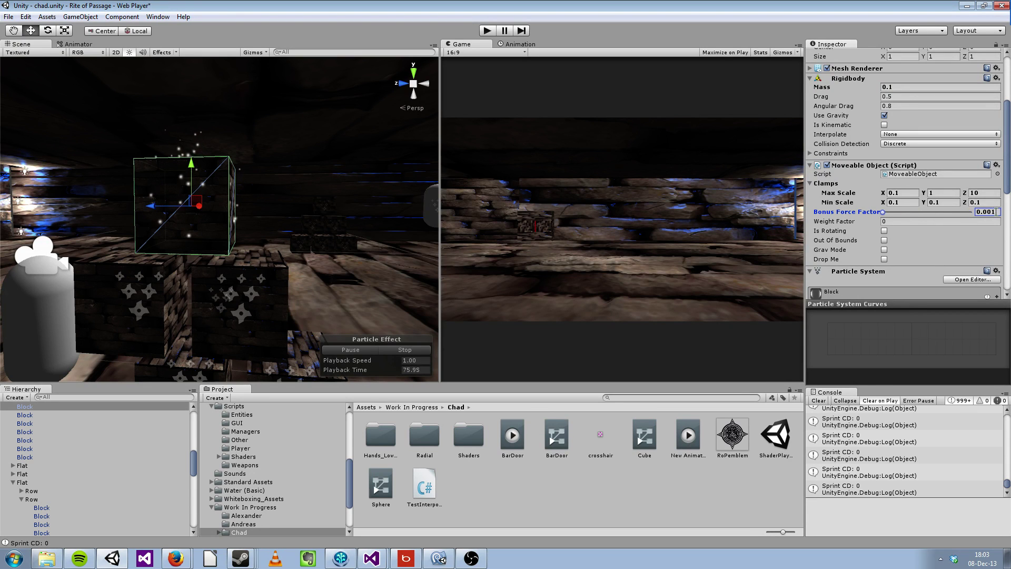
pyautogui.click(895, 87)
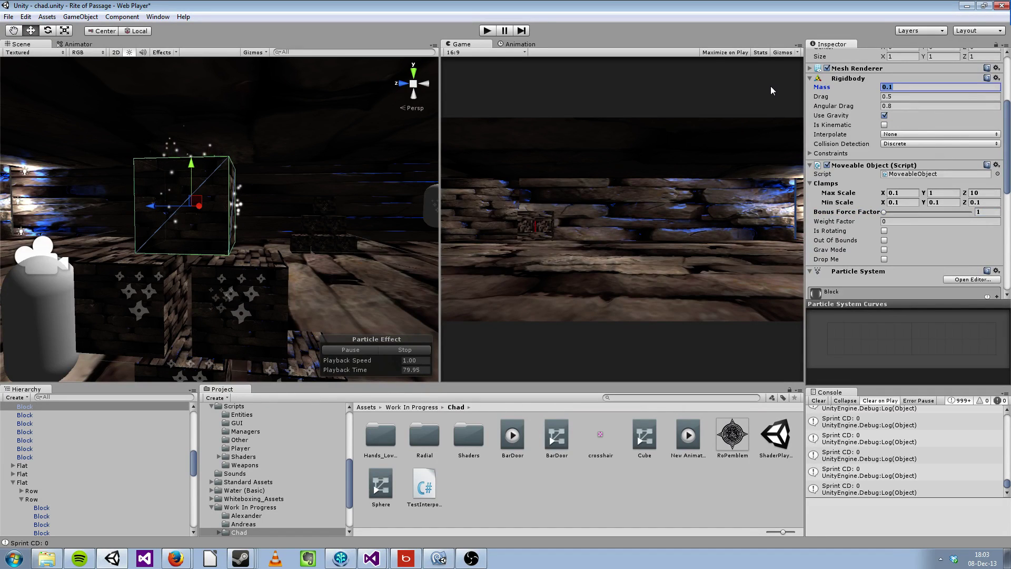
pyautogui.write('1')
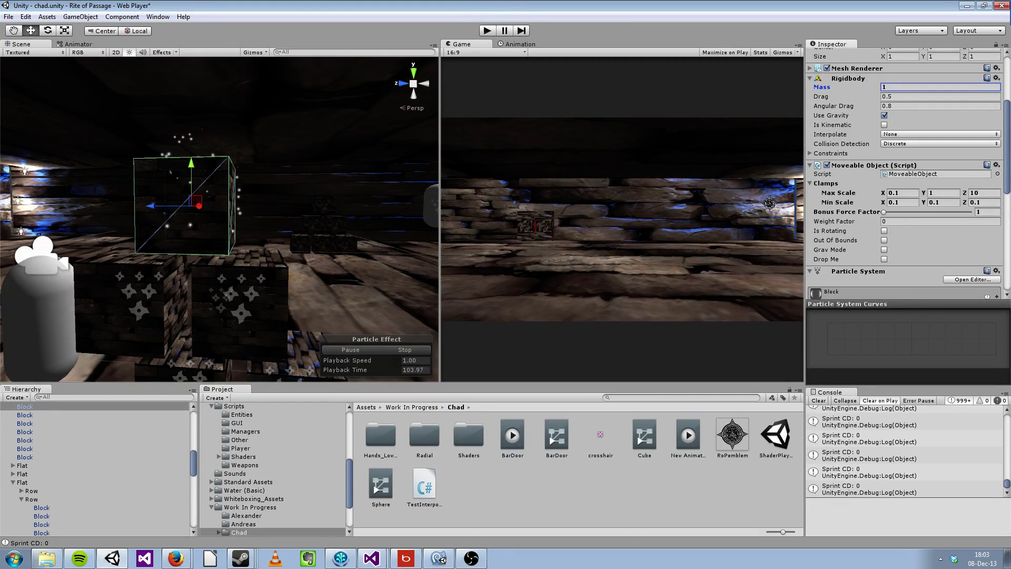
# Look over the block's Particle System settings and collapse the component.
pyautogui.scroll(-3, 918, 247)
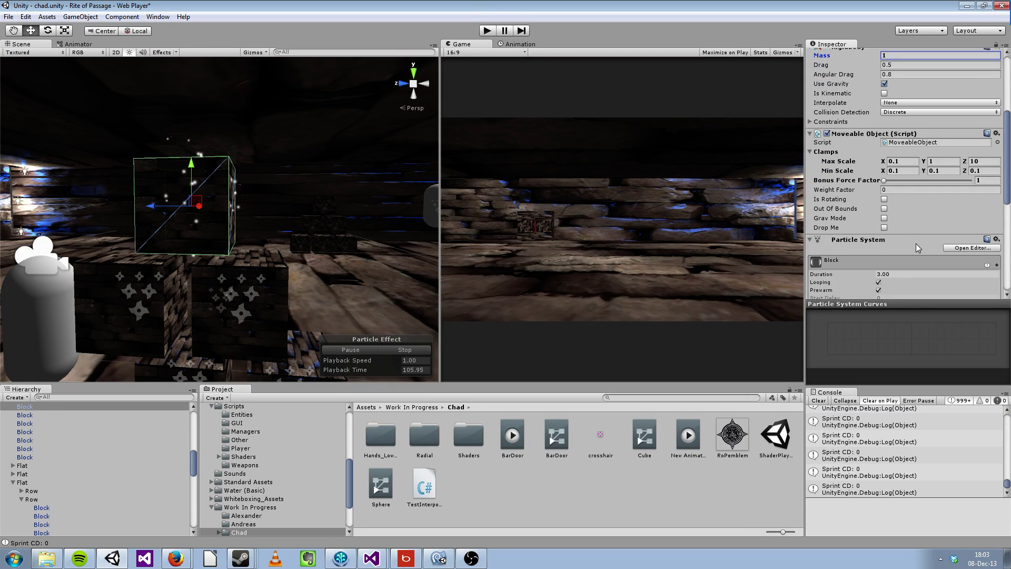
pyautogui.scroll(-3, 853, 193)
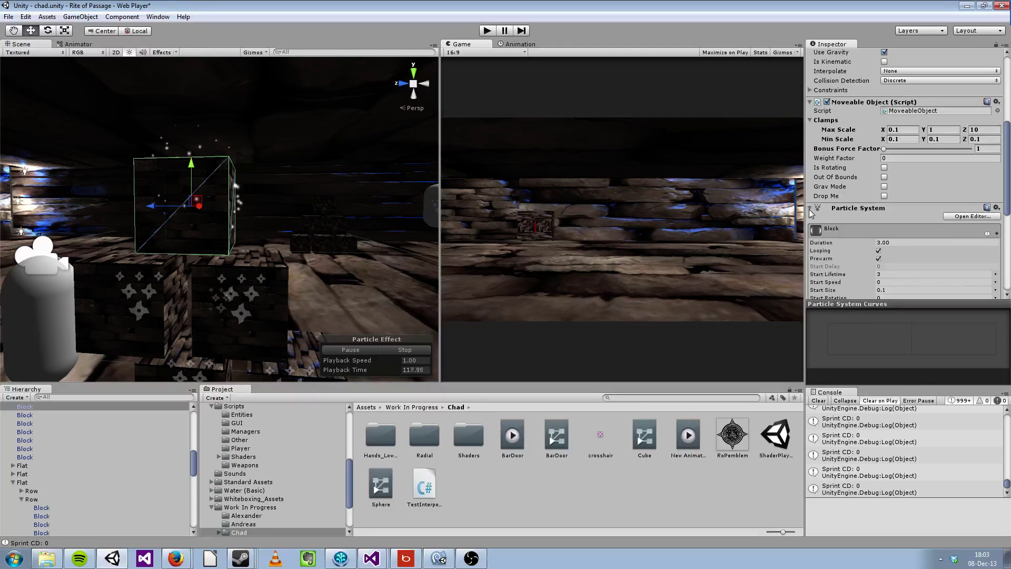
pyautogui.click(855, 208)
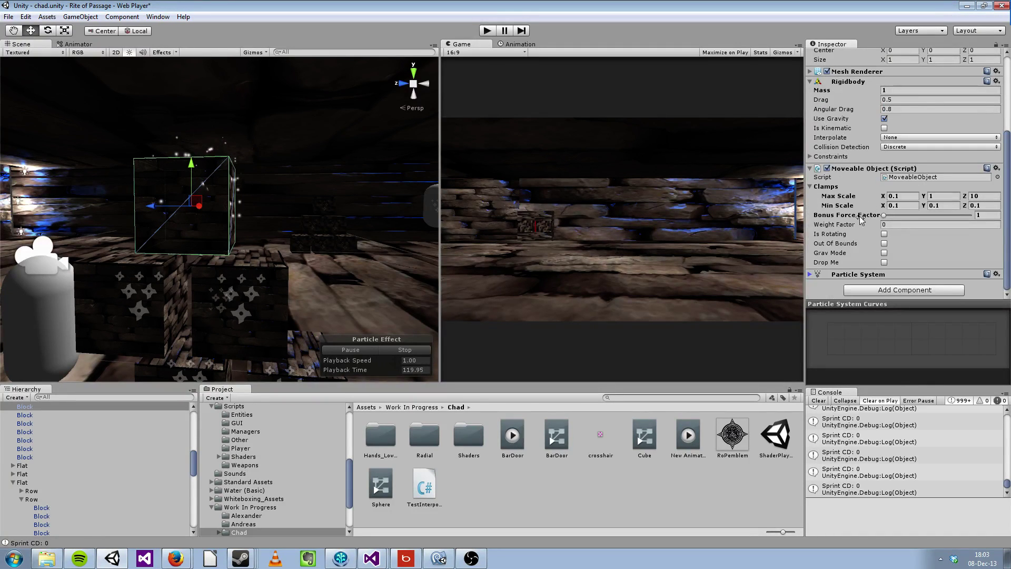
pyautogui.click(811, 274)
pyautogui.scroll(-3, 855, 184)
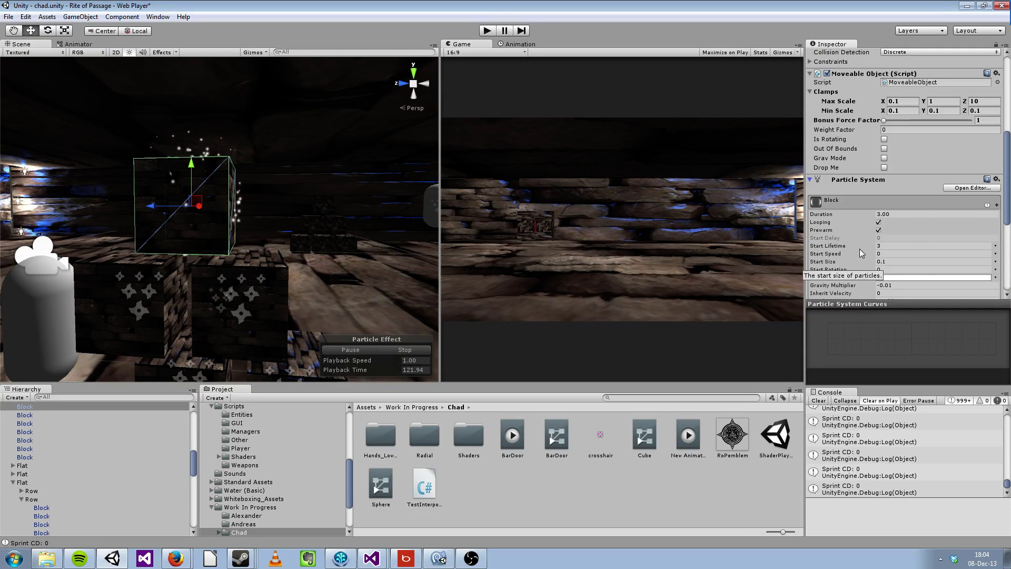
pyautogui.rightClick(857, 182)
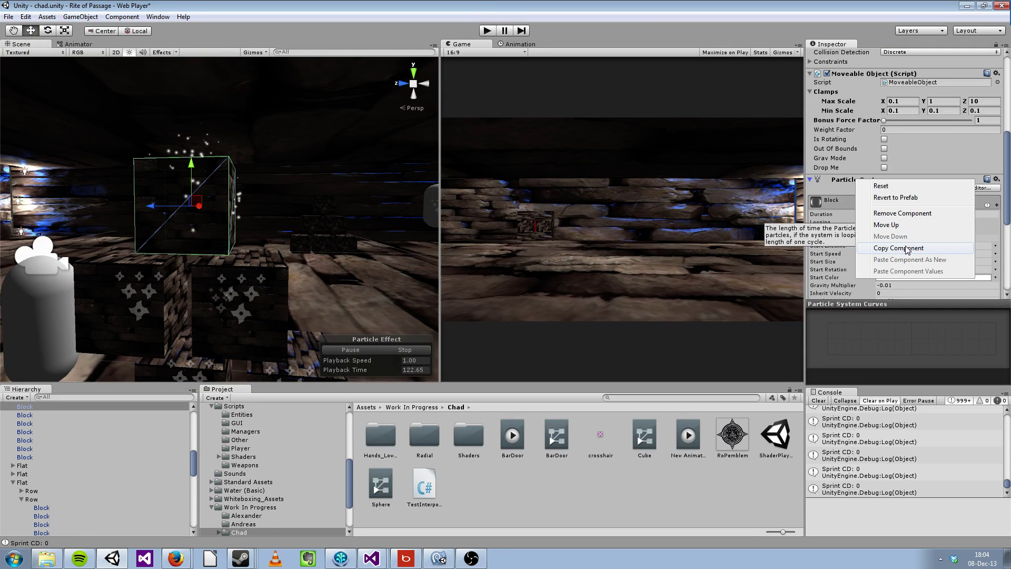
pyautogui.click(843, 180)
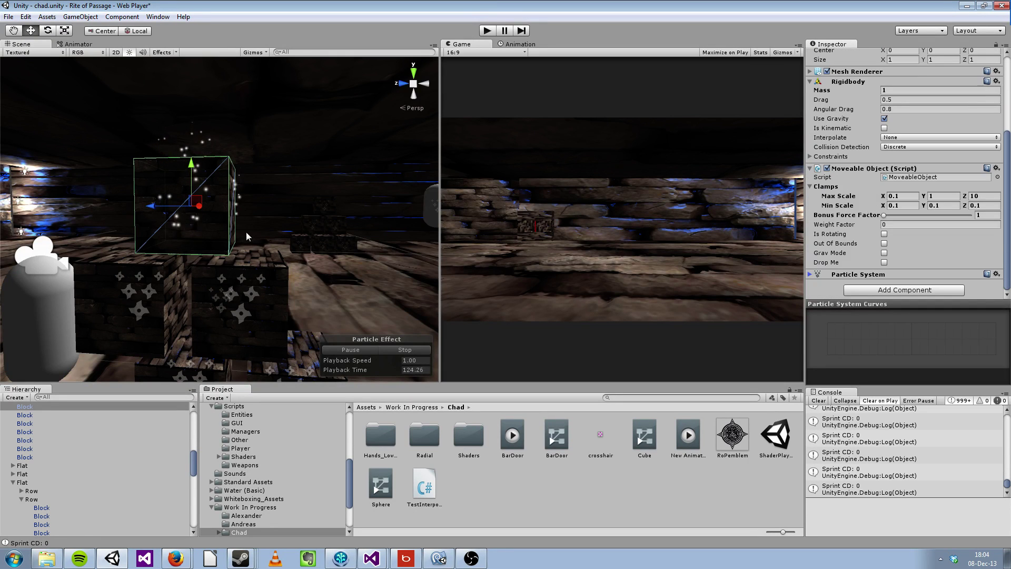
# Review the block's Transform, Box Collider and Rigidbody settings and inspect the surrounding blocks in the scene.
pyautogui.press('s')
pyautogui.moveTo(399, 218); pyautogui.dragTo(255, 185, button='right')
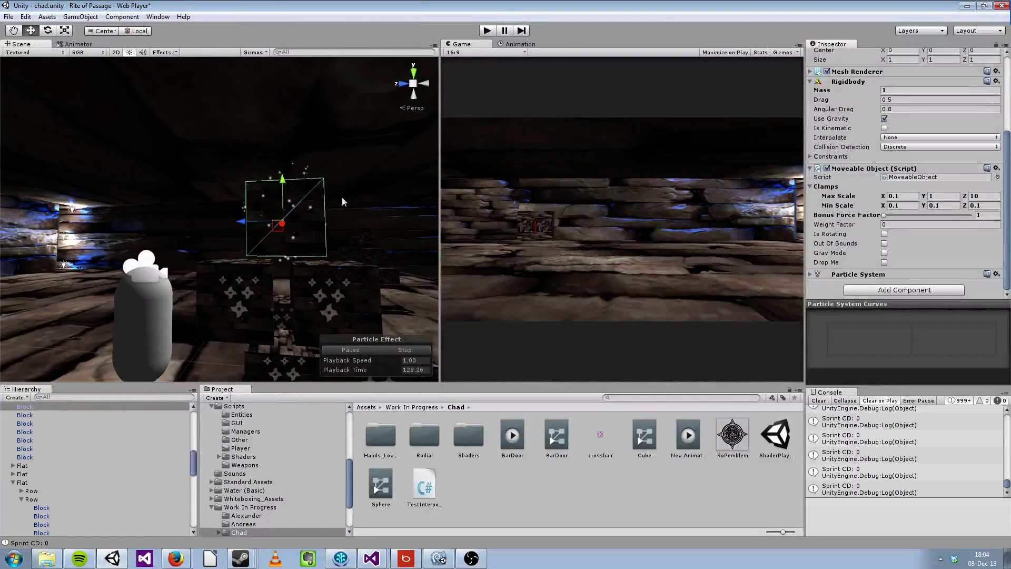
pyautogui.scroll(3, 880, 262)
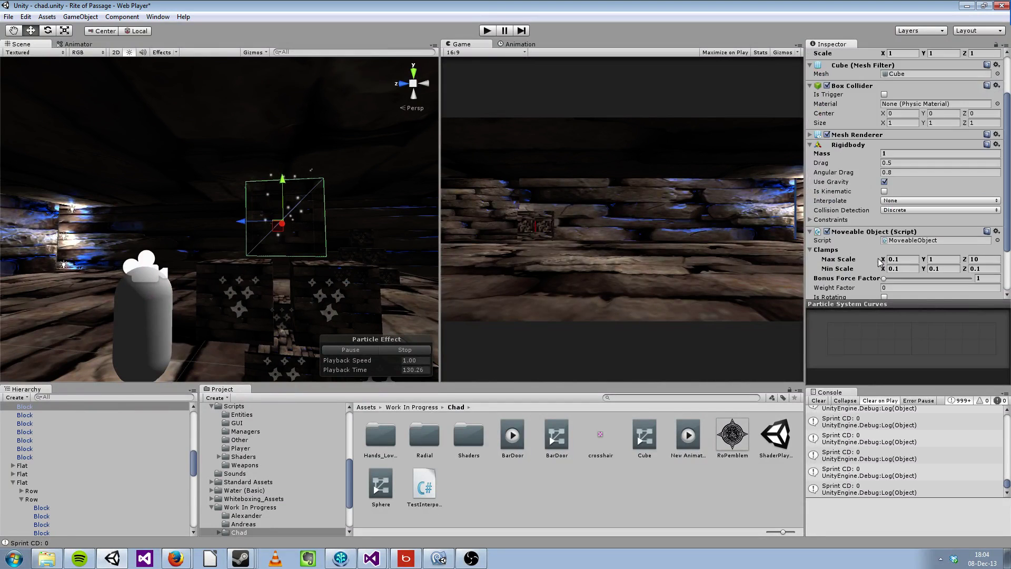
pyautogui.scroll(3, 881, 262)
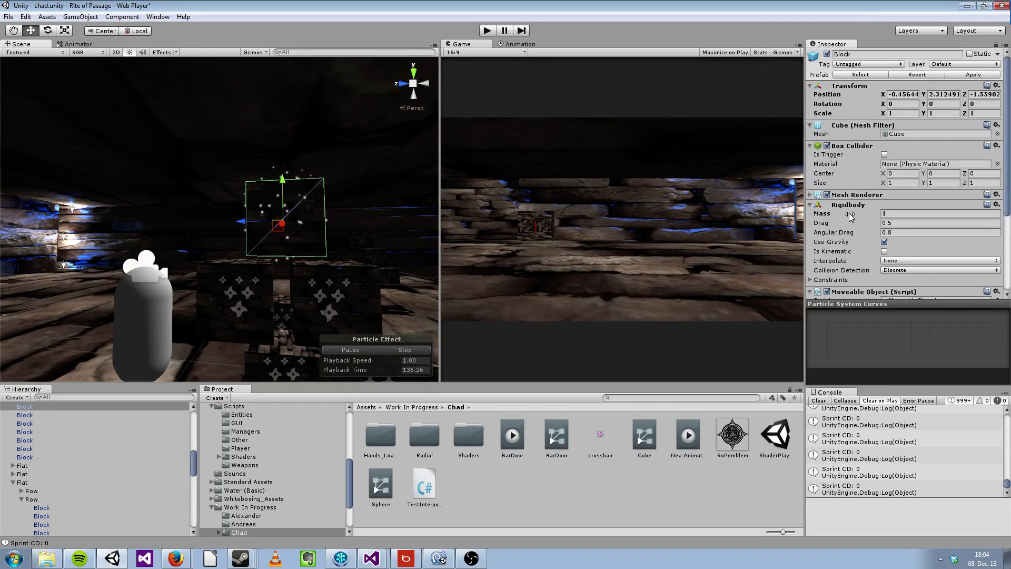
pyautogui.scroll(-6, 850, 216)
pyautogui.click(566, 185)
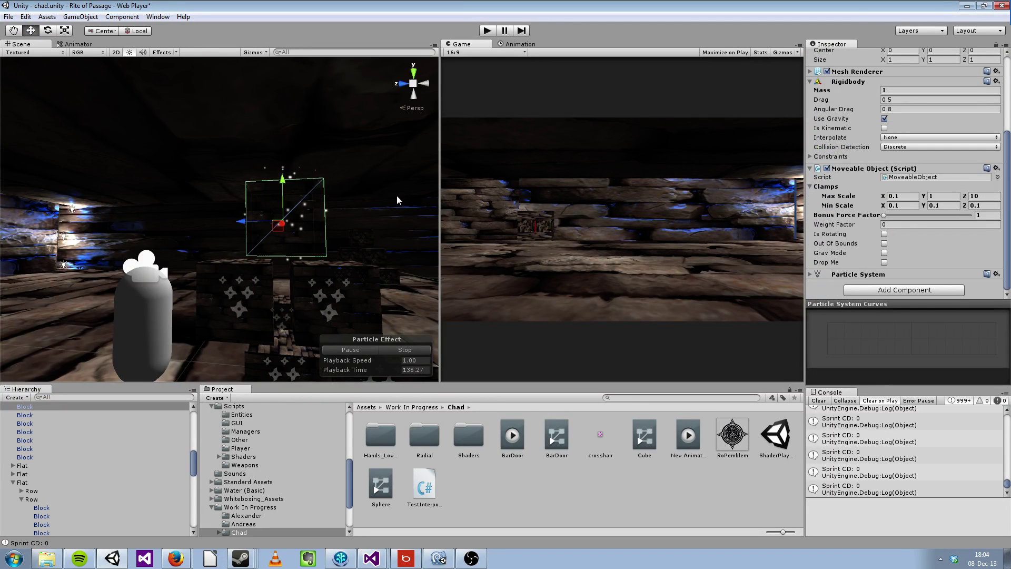
pyautogui.moveTo(397, 200); pyautogui.dragTo(478, 240, button='right')
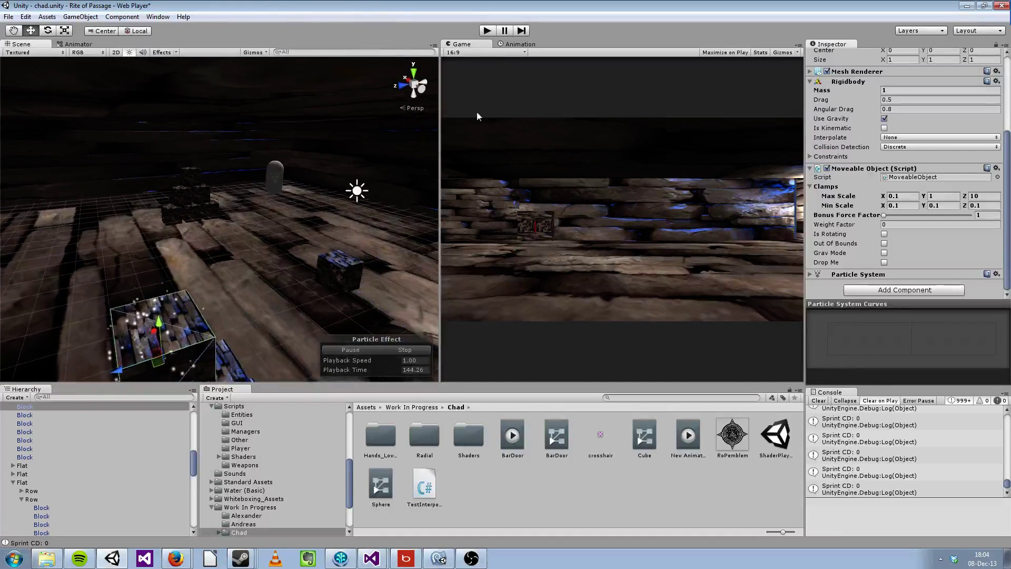
# Enter play mode and test moving a block from the stack in Position mode.
pyautogui.click(488, 31)
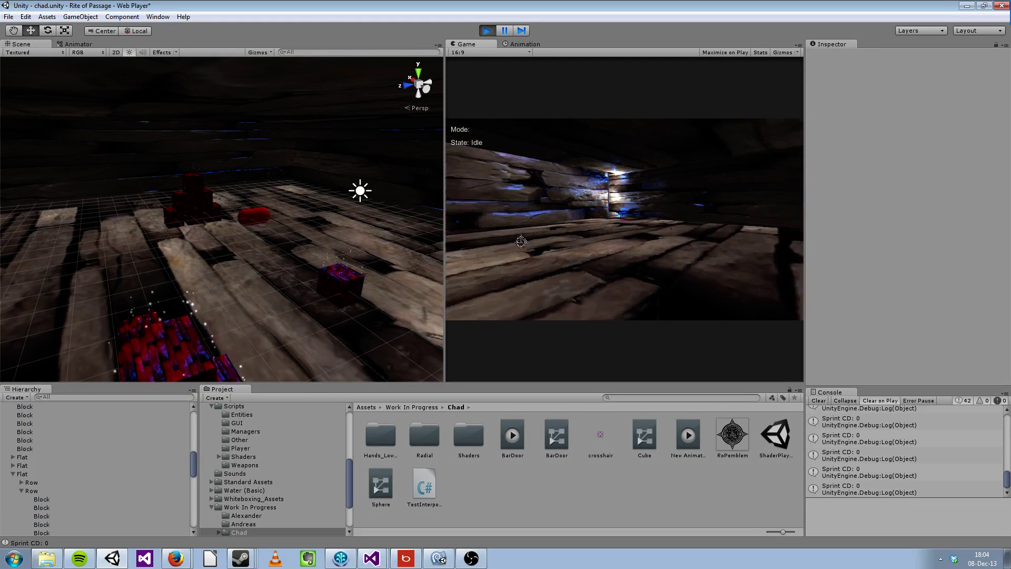
pyautogui.click(660, 195)
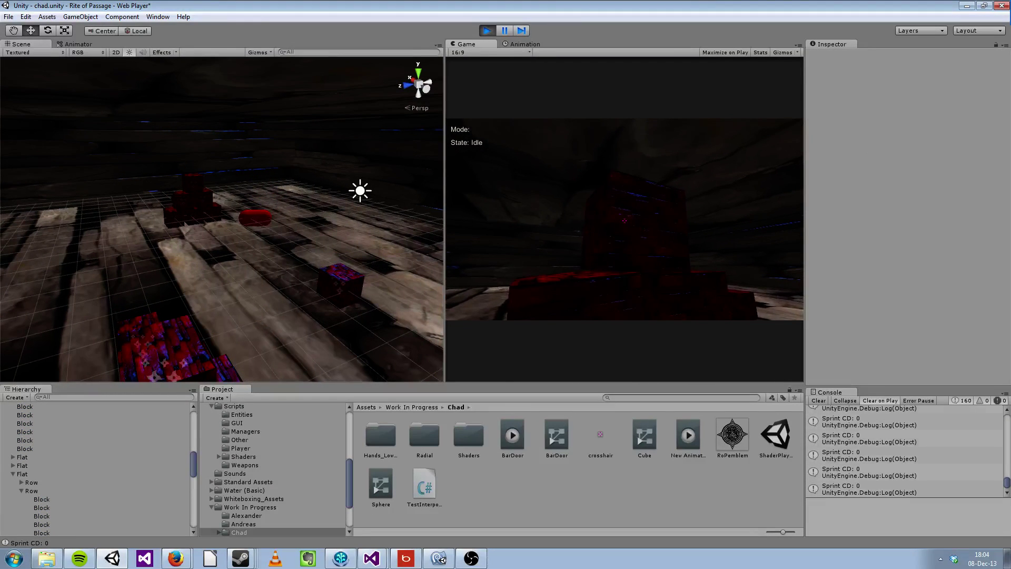
pyautogui.click(624, 220)
pyautogui.press('a')
pyautogui.rightClick(624, 220)
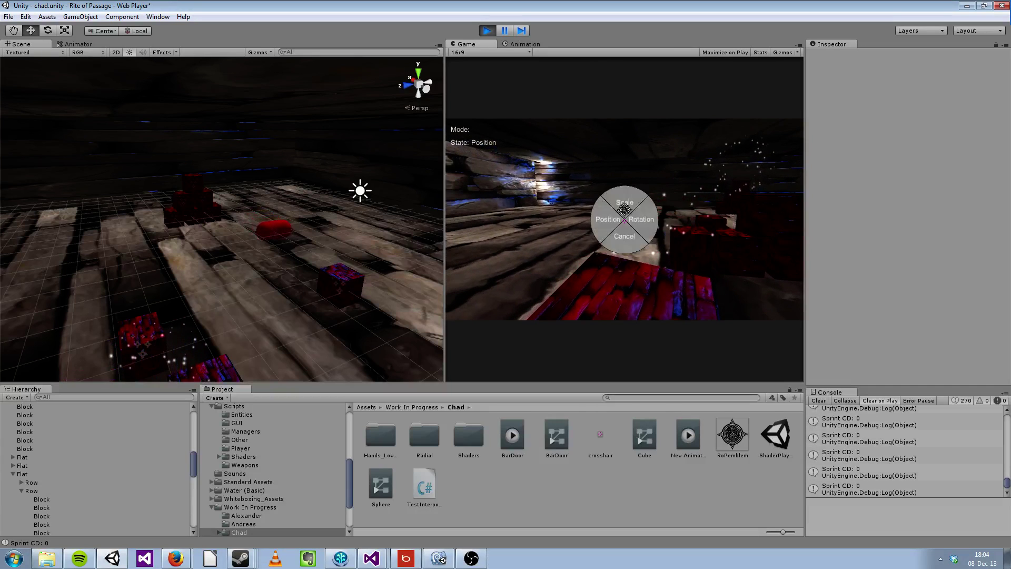
pyautogui.click(630, 242)
pyautogui.press('a')
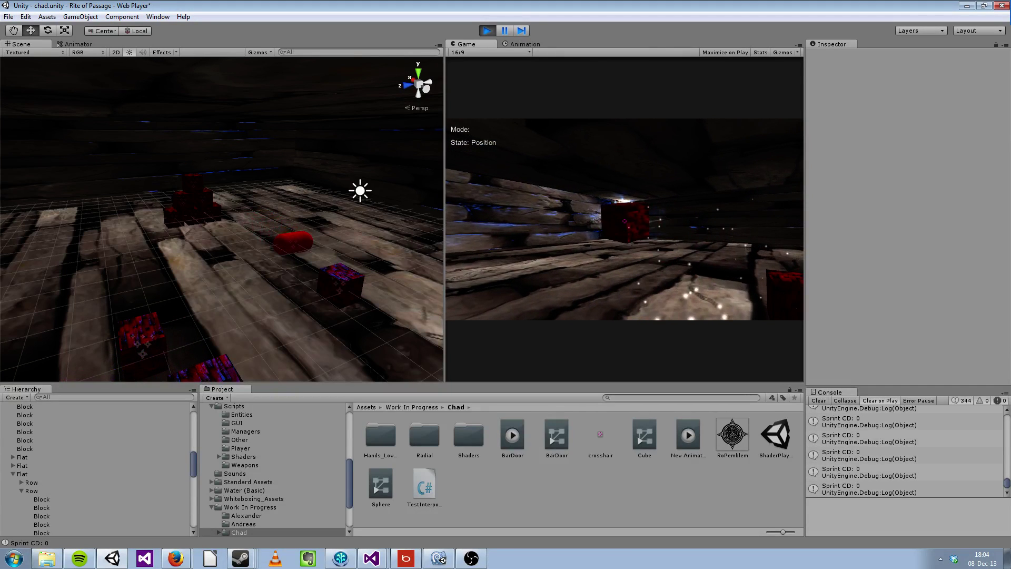
# Switch to Scale mode, test resizing the targeted block down and up, and return to Position mode.
pyautogui.rightClick(624, 220)
pyautogui.click(624, 202)
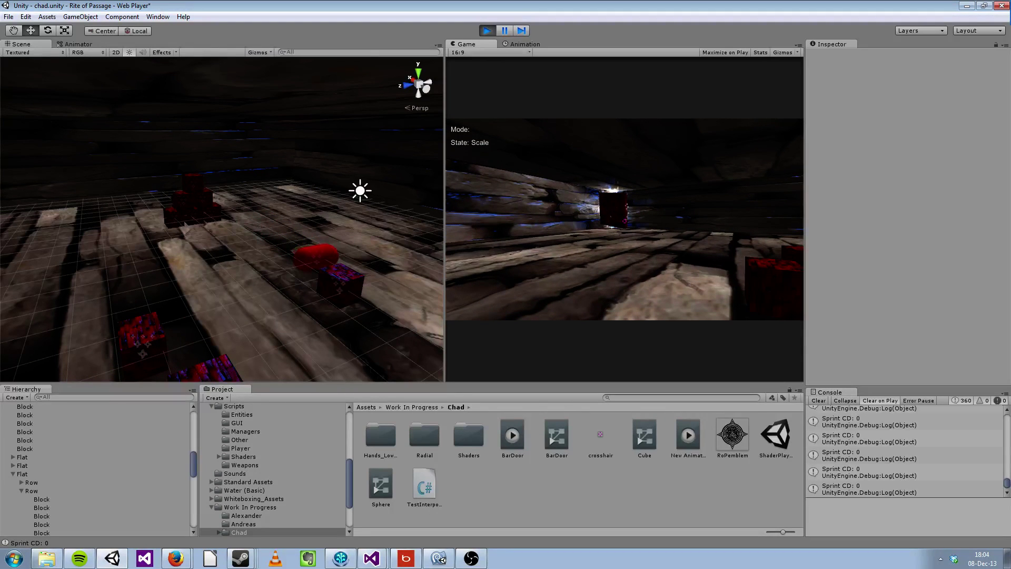
pyautogui.scroll(-3, 624, 220)
pyautogui.scroll(6, 624, 220)
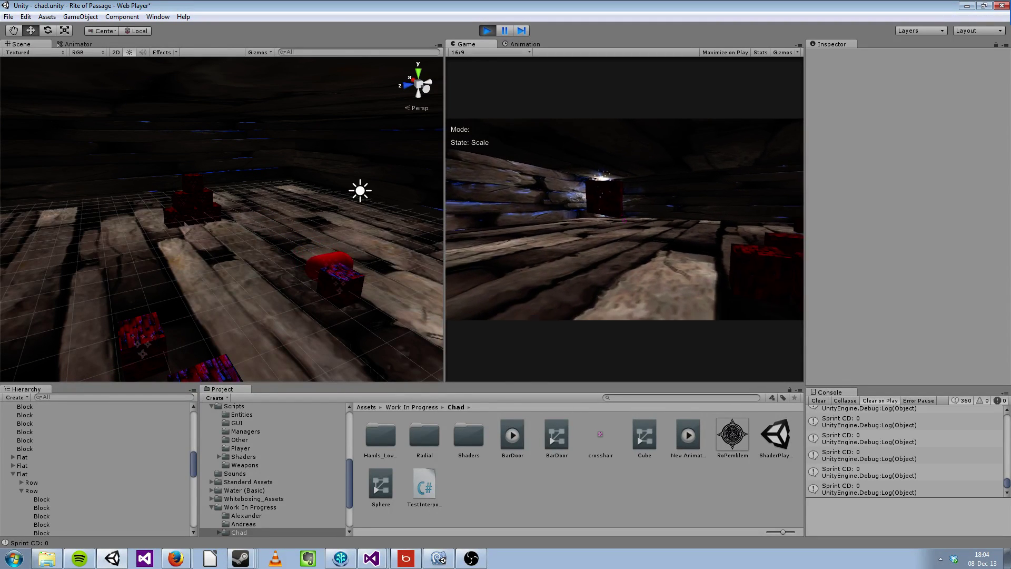
pyautogui.rightClick(624, 220)
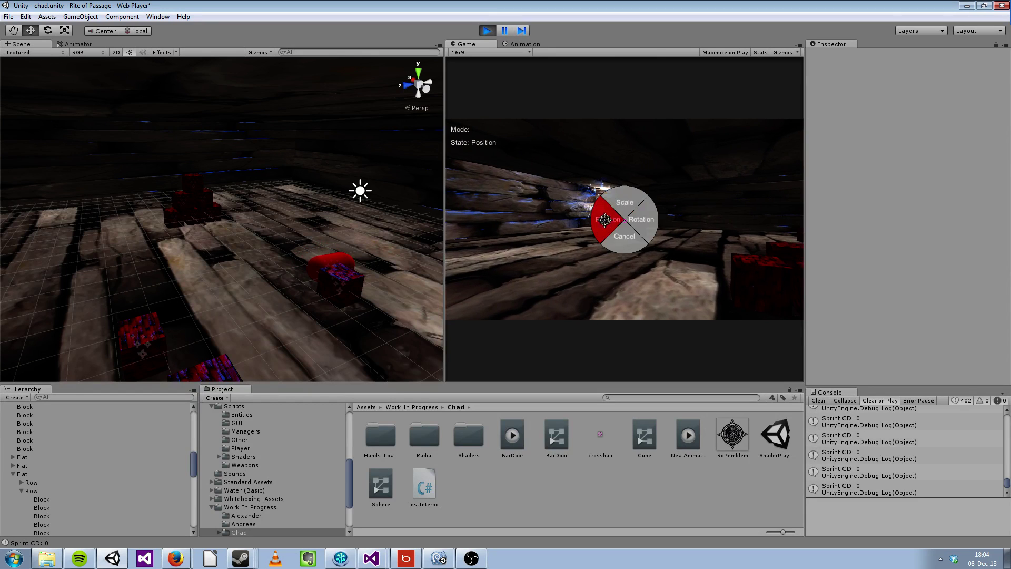
# Switch to Scale mode, stretch the distant targeted block into a long beam, and cancel back to the Idle state.
pyautogui.click(614, 219)
pyautogui.rightClick(624, 220)
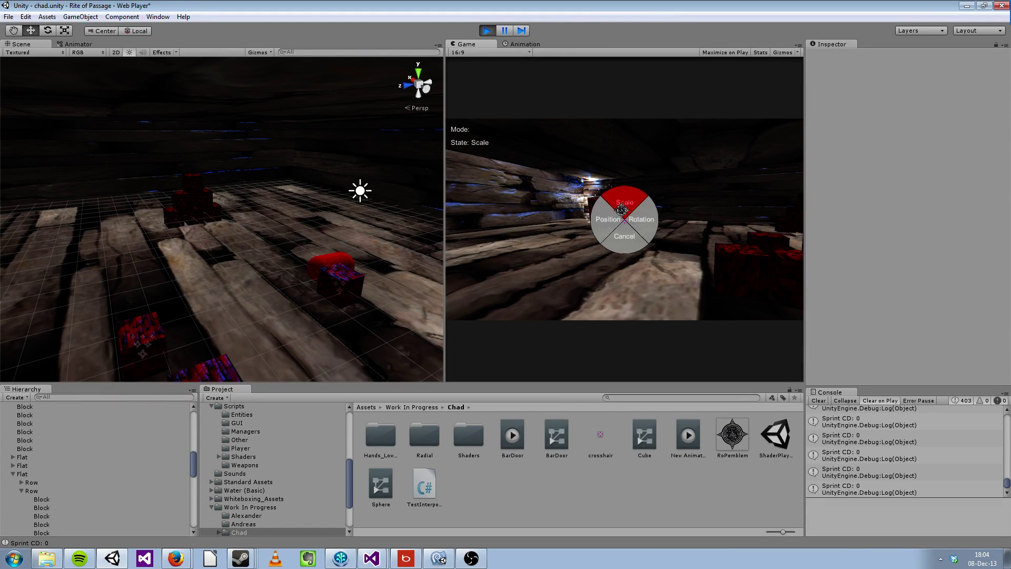
pyautogui.click(617, 206)
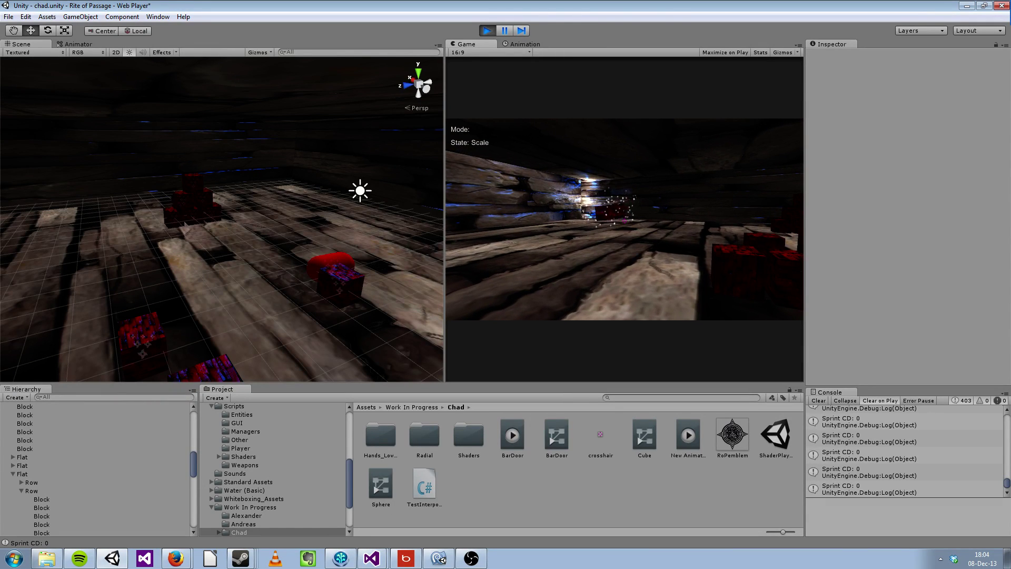
pyautogui.scroll(5, 624, 220)
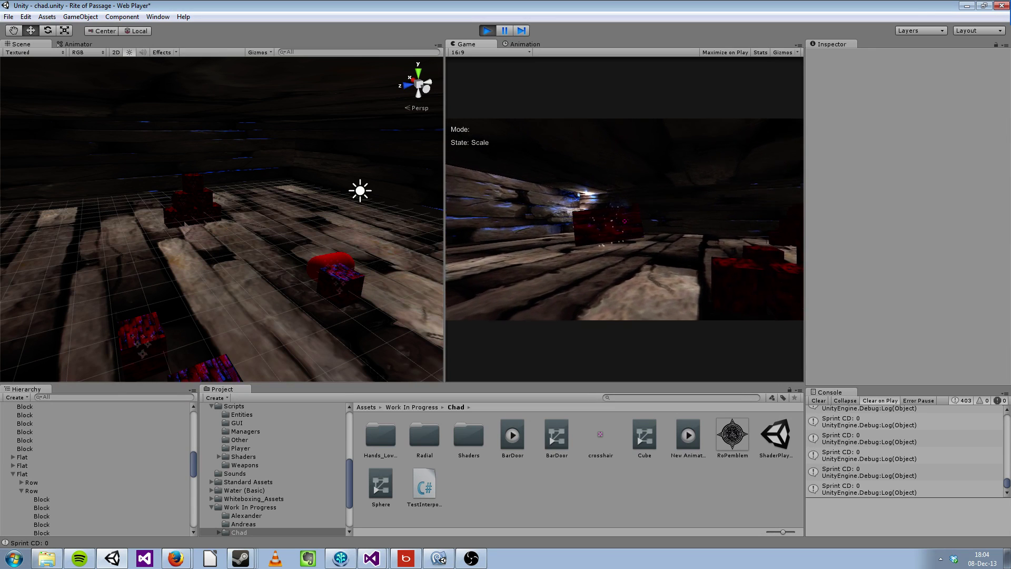
pyautogui.scroll(3, 625, 221)
pyautogui.scroll(3, 624, 221)
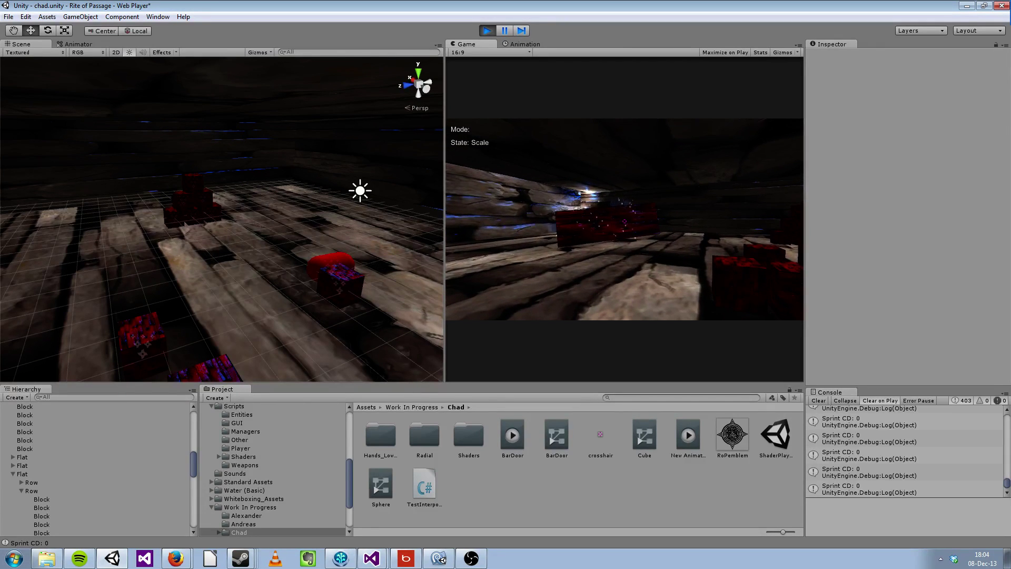
pyautogui.scroll(1, 624, 221)
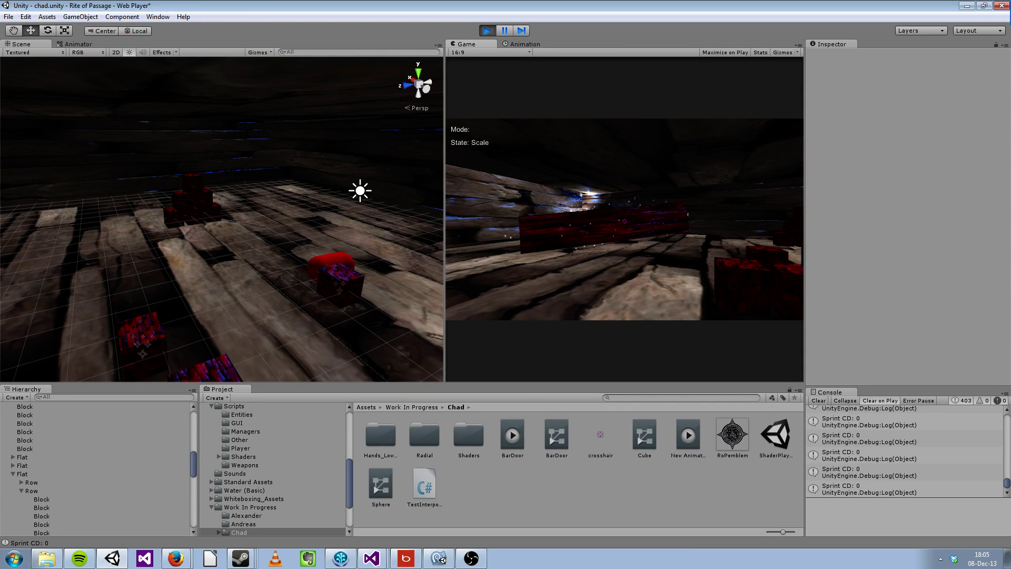
pyautogui.rightClick(624, 221)
pyautogui.click(635, 245)
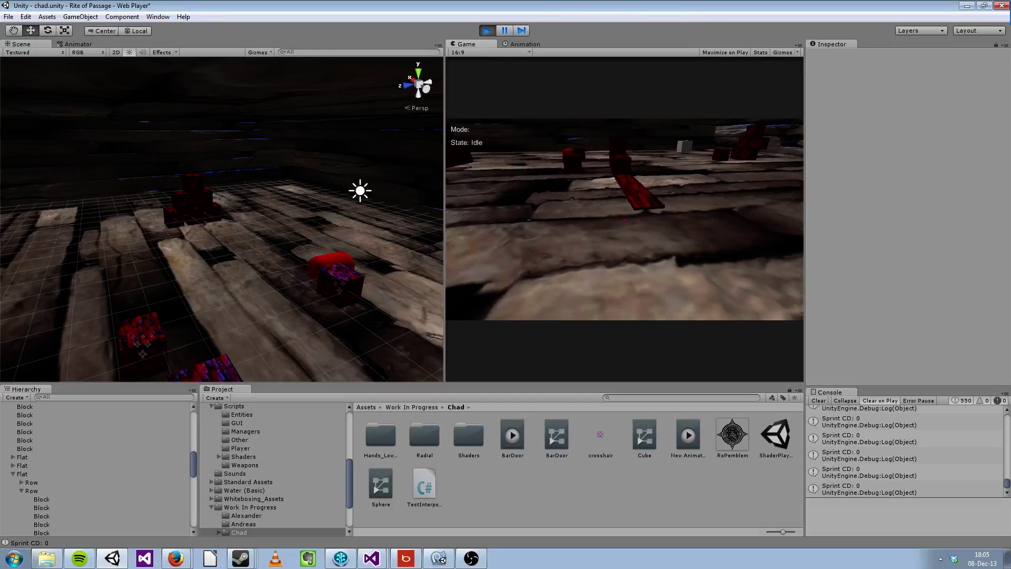
# Walk the player to the doorway and select the red DoorTrigger in the scene for inspection.
pyautogui.press('w')
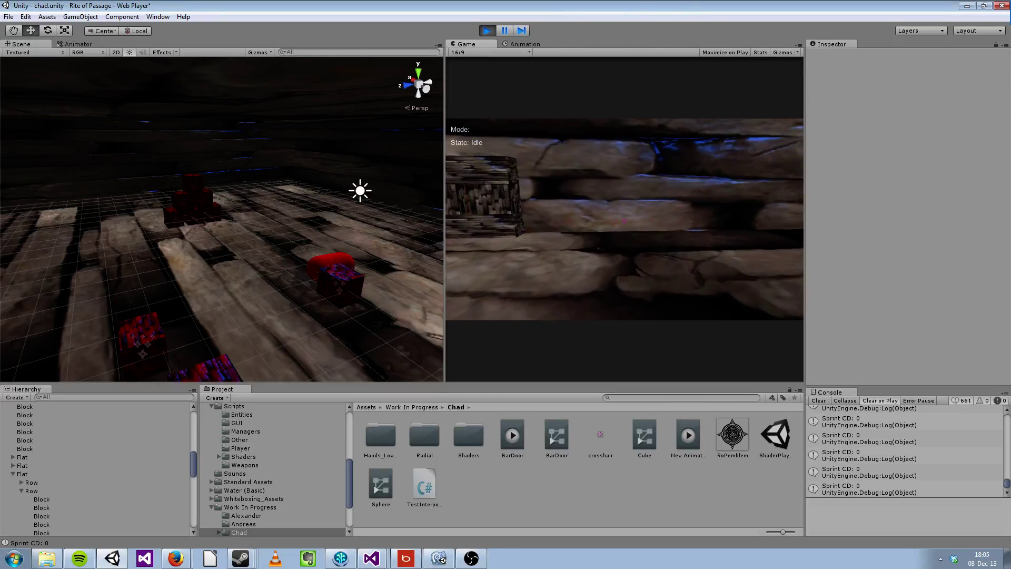
pyautogui.press('Escape')
pyautogui.press('w')
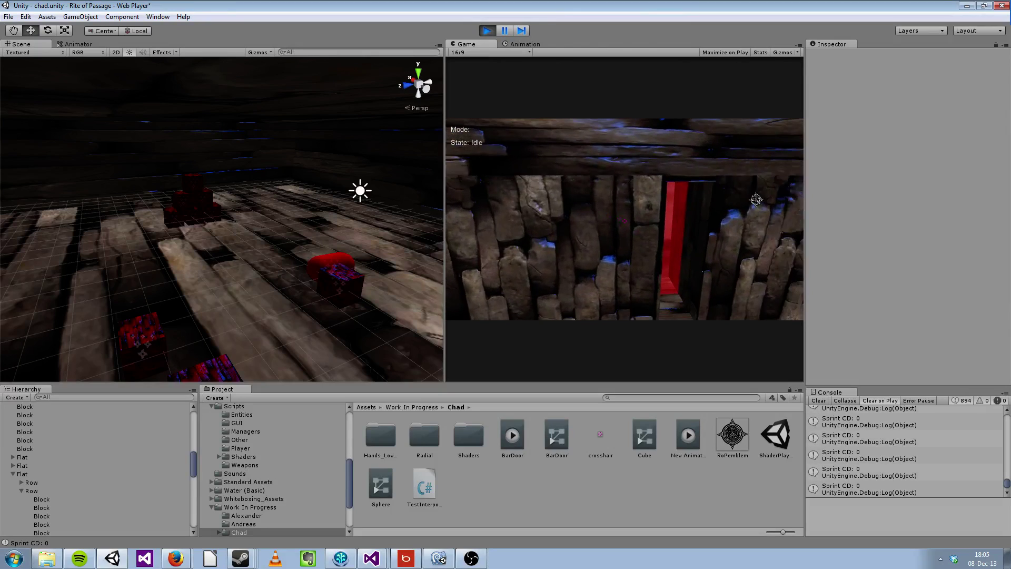
pyautogui.moveTo(337, 160); pyautogui.dragTo(794, 119, button='right')
pyautogui.press('s')
pyautogui.press('w')
pyautogui.press('w')
pyautogui.click(217, 215)
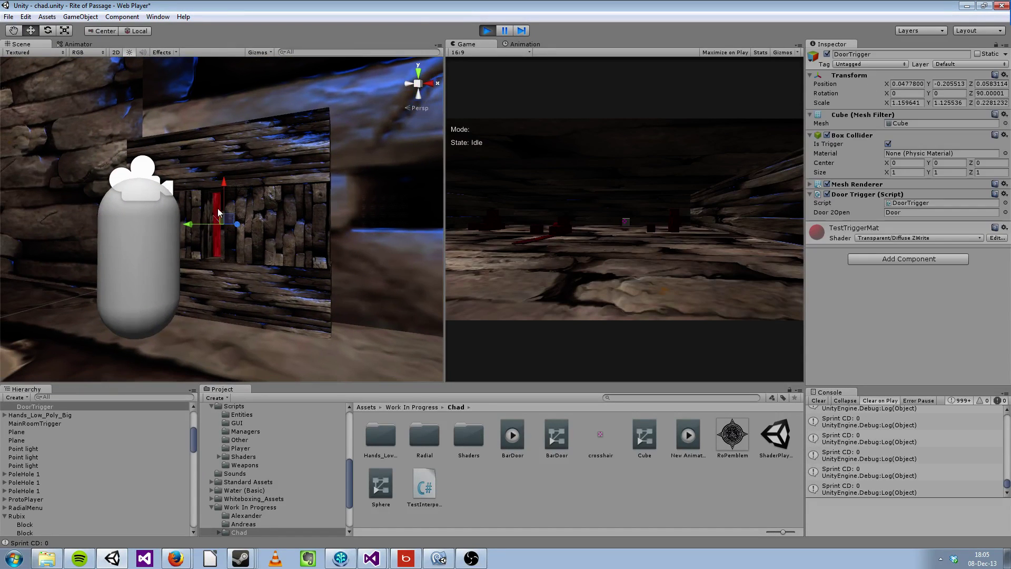
# Bring the barred door into view, collapse the Rubix group and select the SphereTrigger object.
pyautogui.moveTo(194, 224); pyautogui.dragTo(298, 285, button='right')
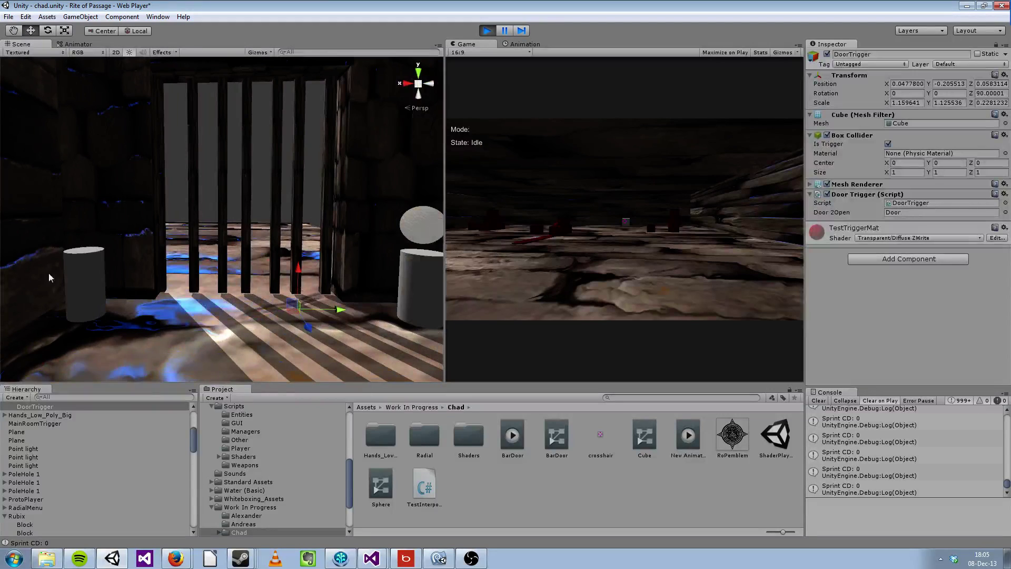
pyautogui.scroll(3, 42, 437)
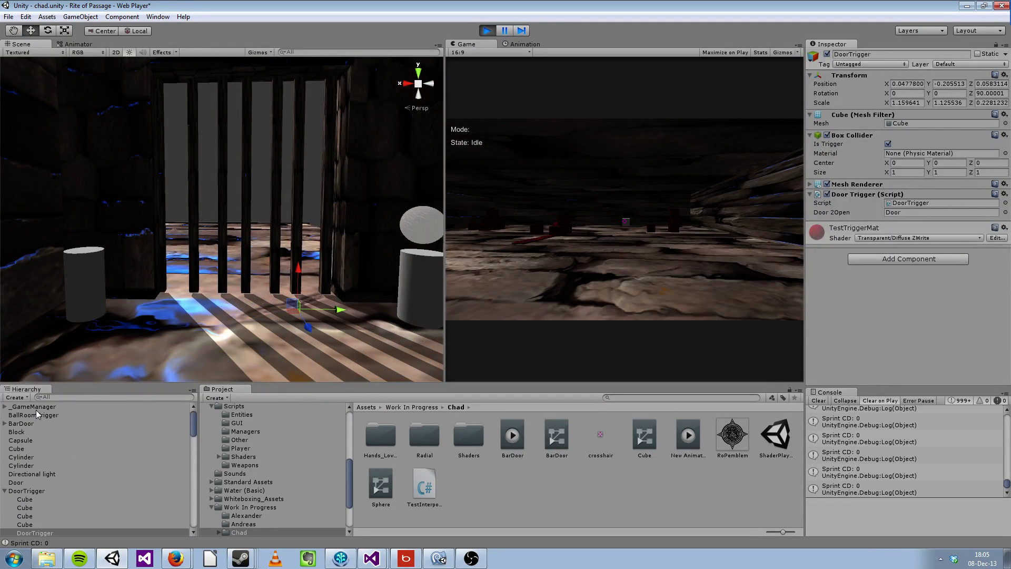
pyautogui.scroll(2, 39, 421)
pyautogui.click(34, 406)
pyautogui.click(34, 415)
pyautogui.scroll(-6, 55, 420)
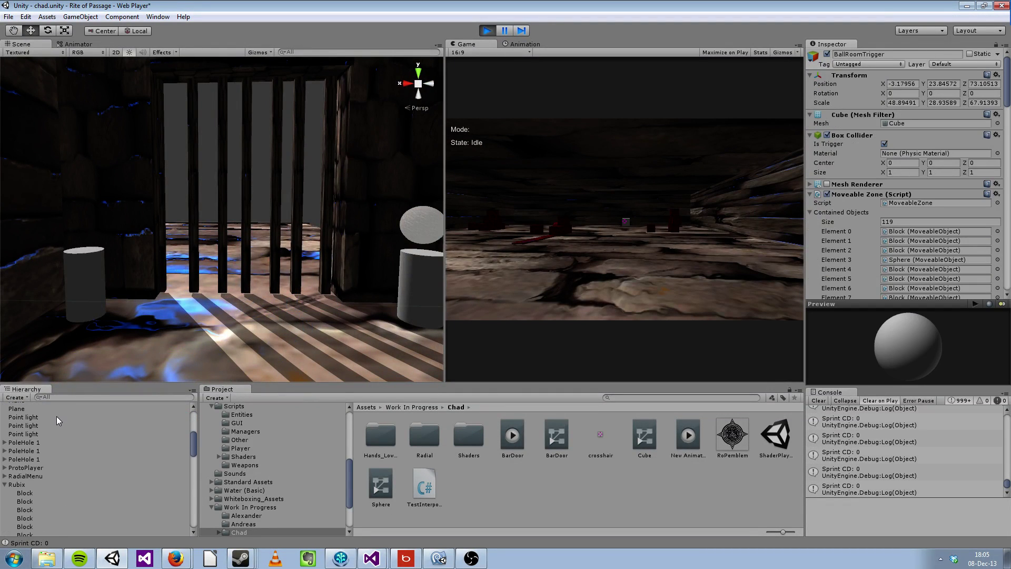
pyautogui.click(5, 452)
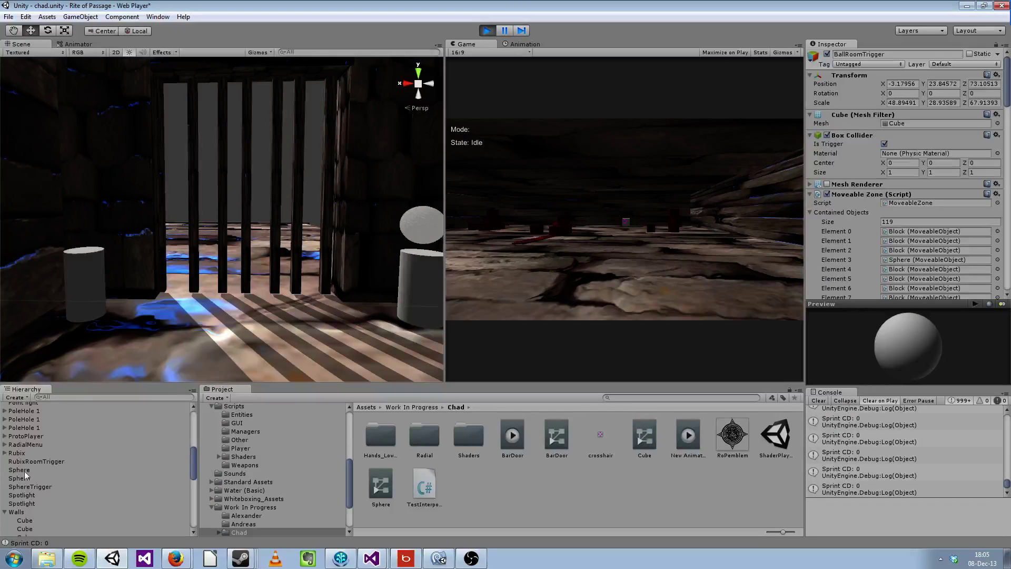
pyautogui.scroll(-3, 25, 471)
pyautogui.click(34, 457)
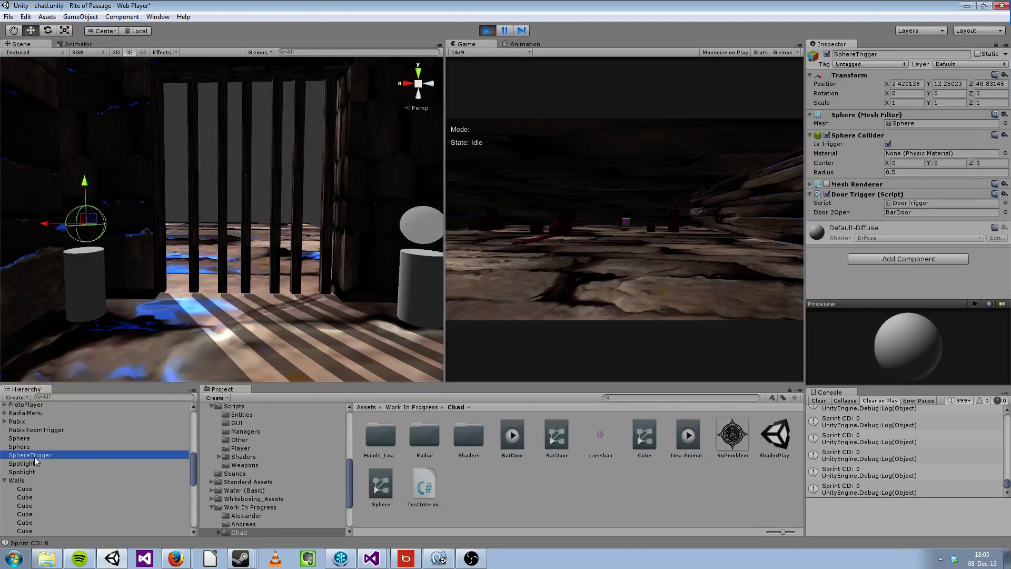
# Enable the SphereTrigger's Mesh Renderer and set its Element 0 material to TestTriggerMat.
pyautogui.click(826, 184)
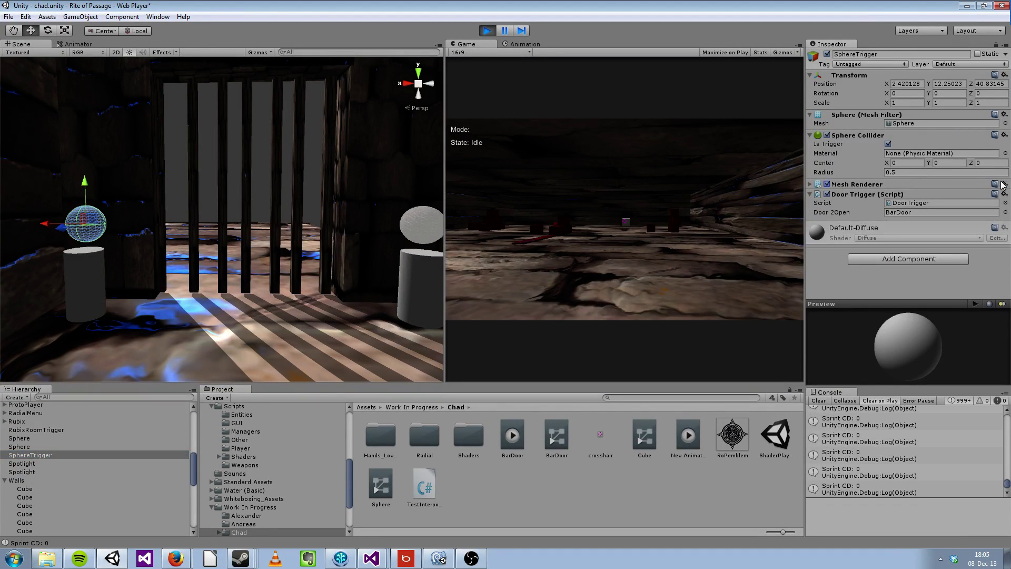
pyautogui.click(810, 184)
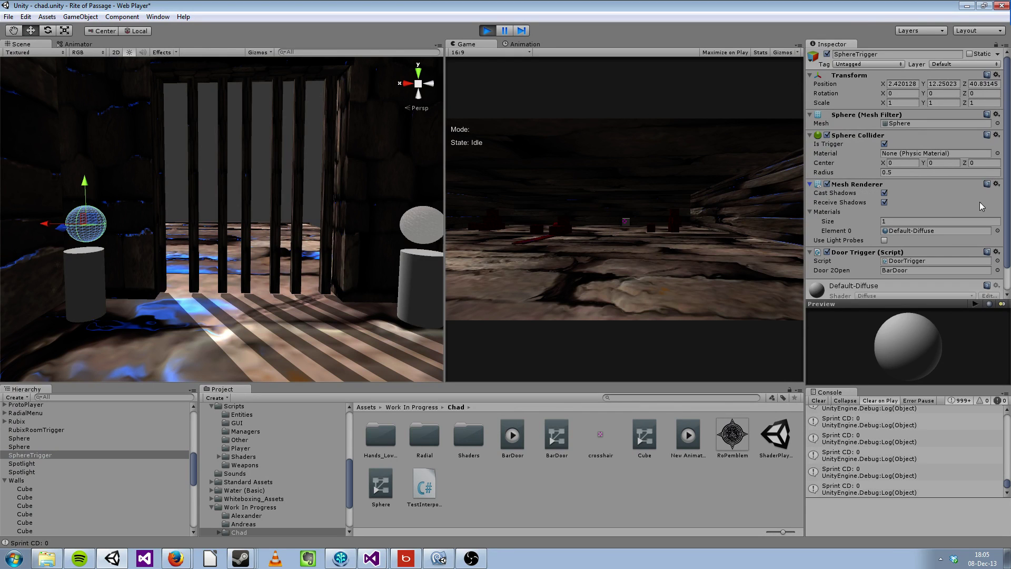
pyautogui.click(997, 231)
pyautogui.scroll(2, 475, 386)
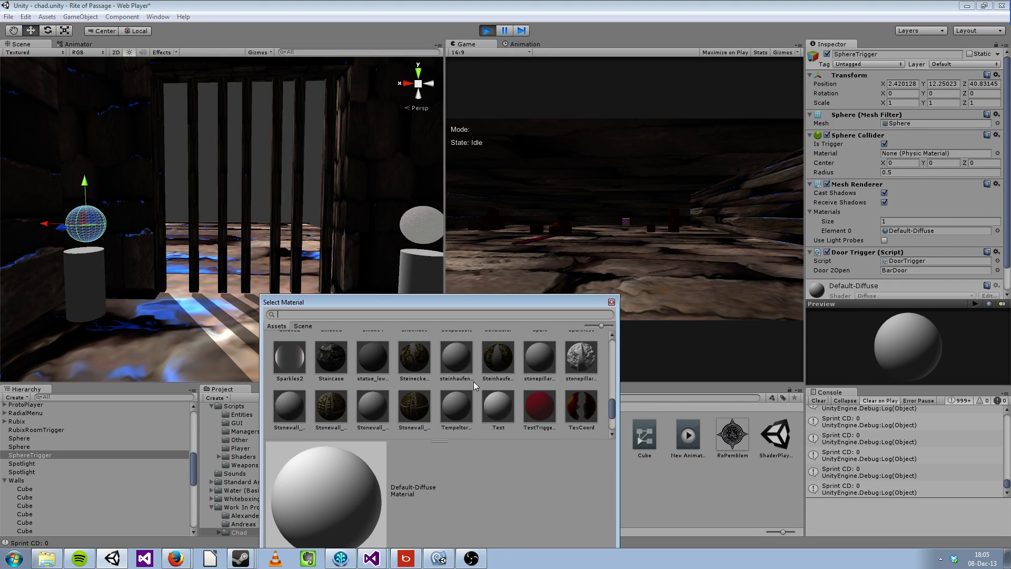
pyautogui.click(541, 405)
pyautogui.click(611, 303)
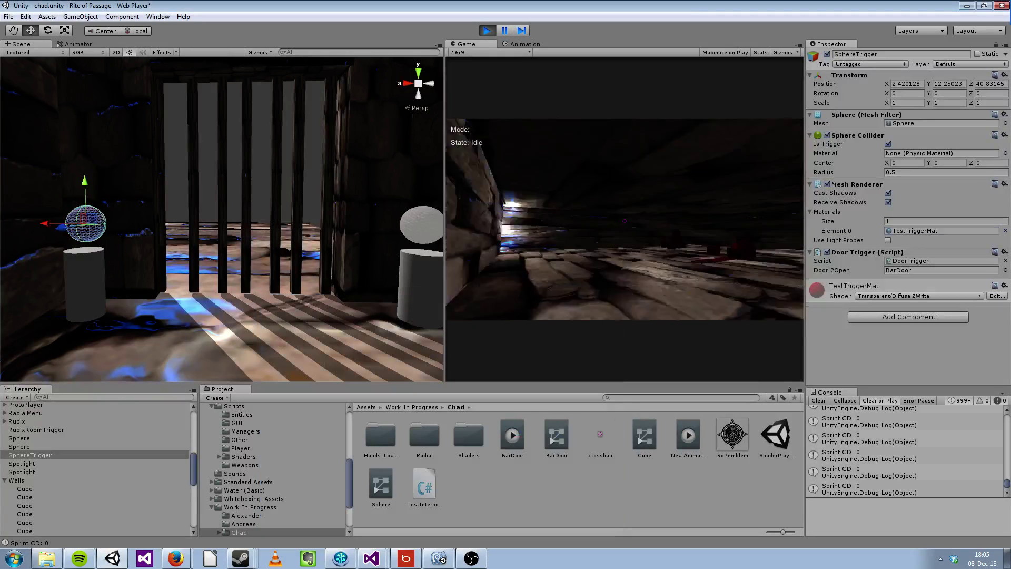
# Inspect the red sphere trigger and the Door 2Open object reference in its Door Trigger script.
pyautogui.click(167, 190)
pyautogui.moveTo(168, 190); pyautogui.dragTo(153, 169, button='right')
pyautogui.press('w')
pyautogui.press('s')
pyautogui.press('w')
pyautogui.click(174, 225)
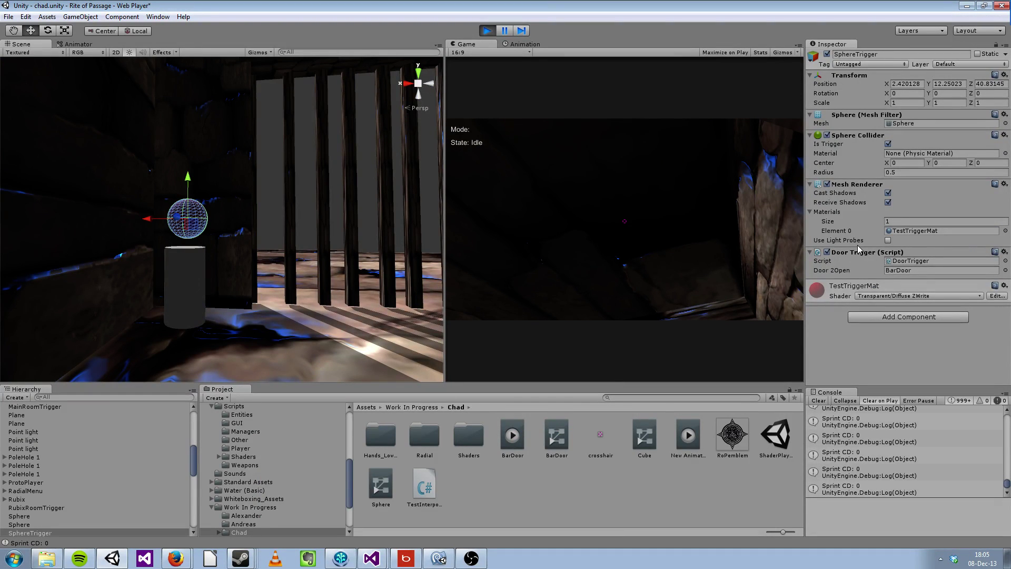
pyautogui.click(898, 271)
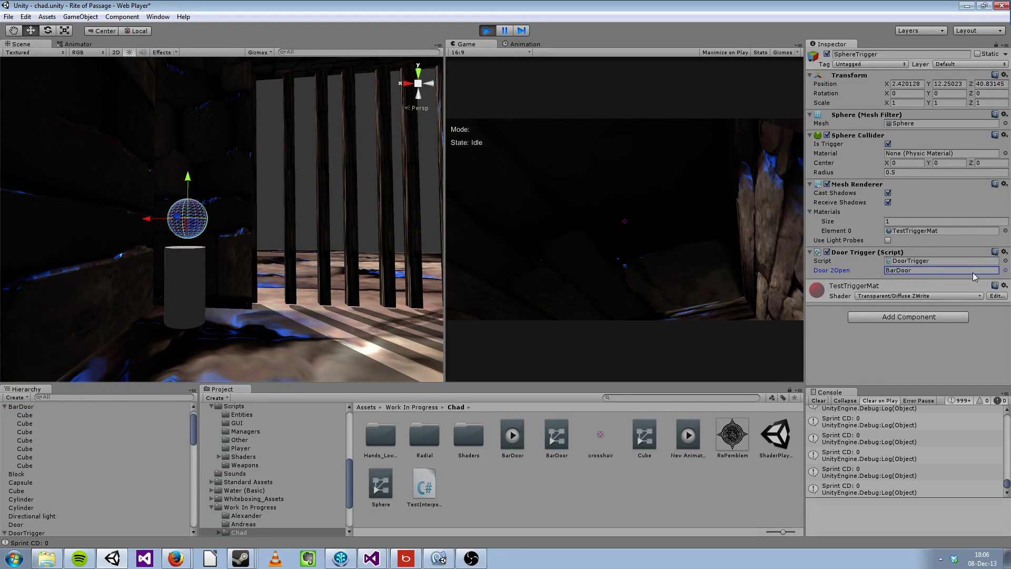
pyautogui.click(1005, 270)
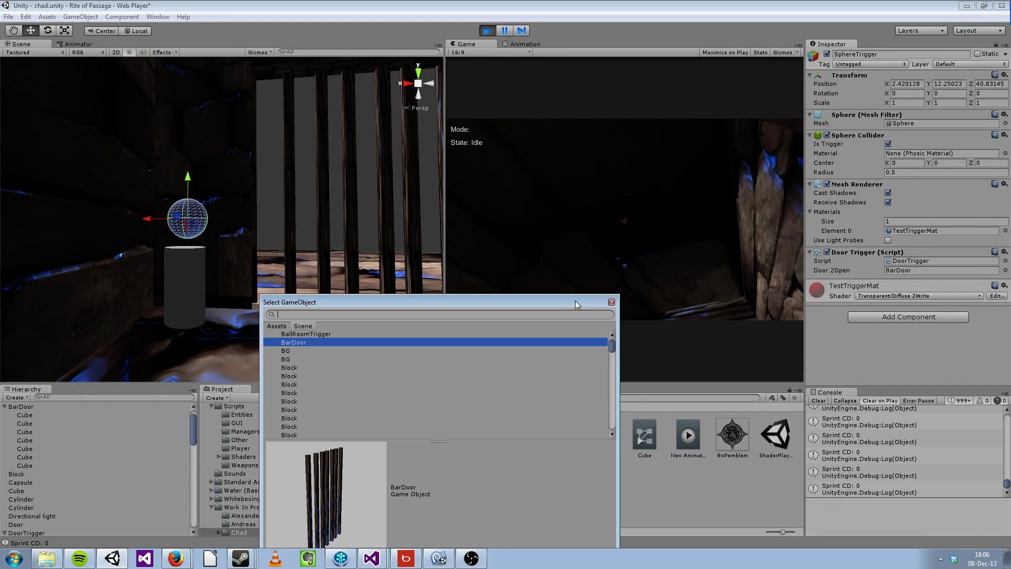
pyautogui.click(611, 302)
# Examine the BarDoor parent's animation components and recheck the door object referenced by the sphere trigger.
pyautogui.click(351, 205)
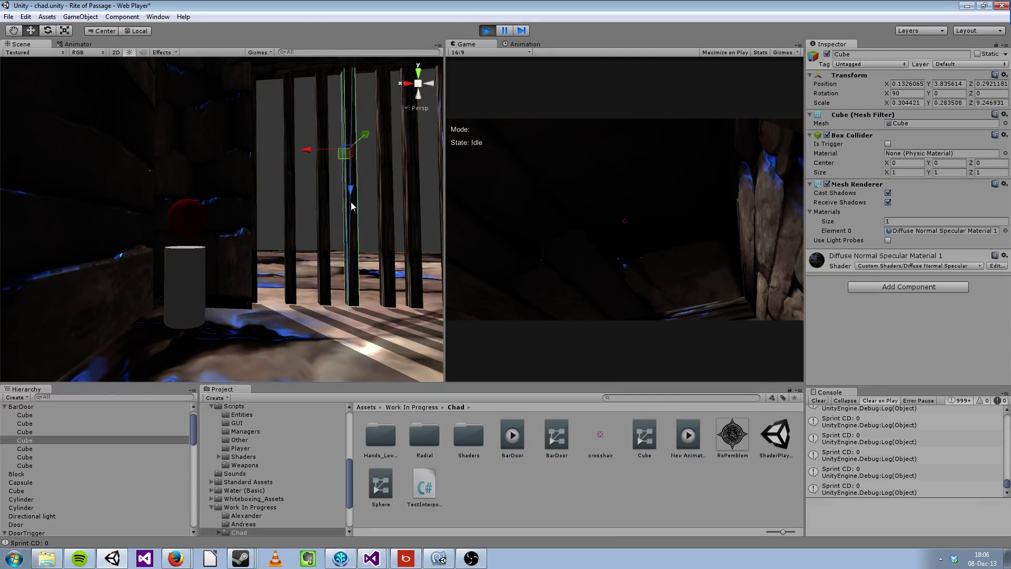
pyautogui.click(39, 407)
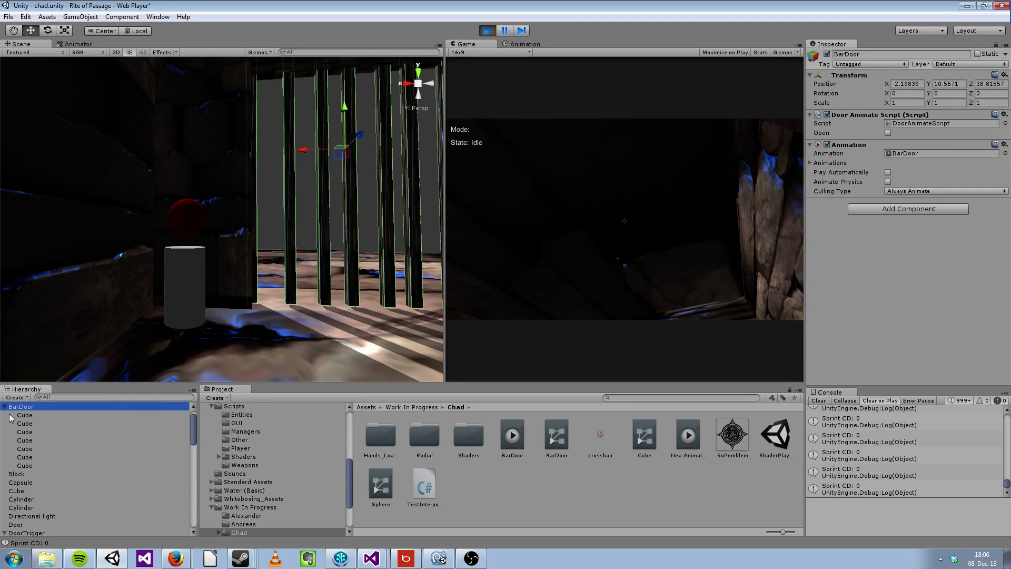
pyautogui.scroll(1, 16, 420)
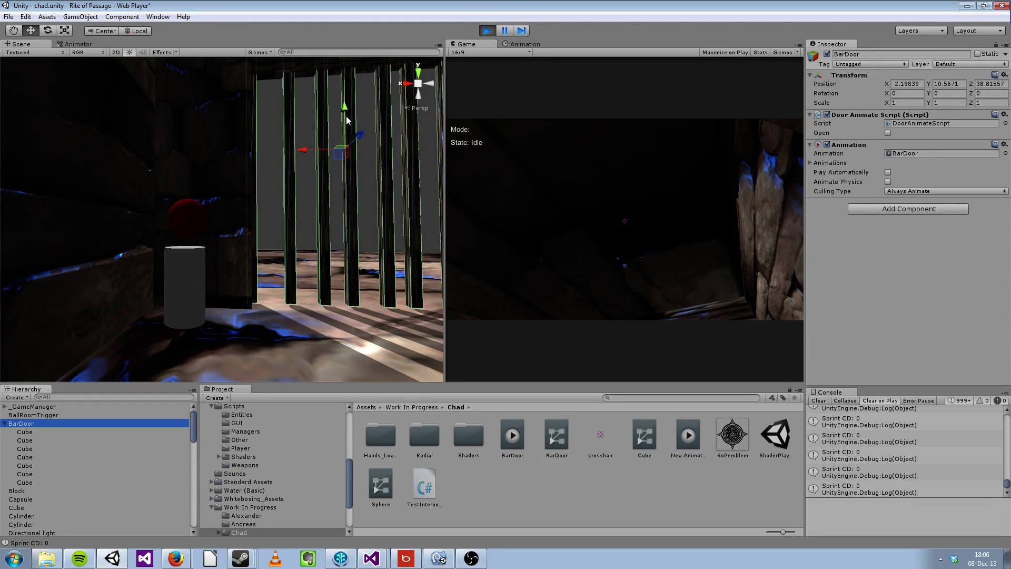
pyautogui.click(177, 230)
pyautogui.click(919, 270)
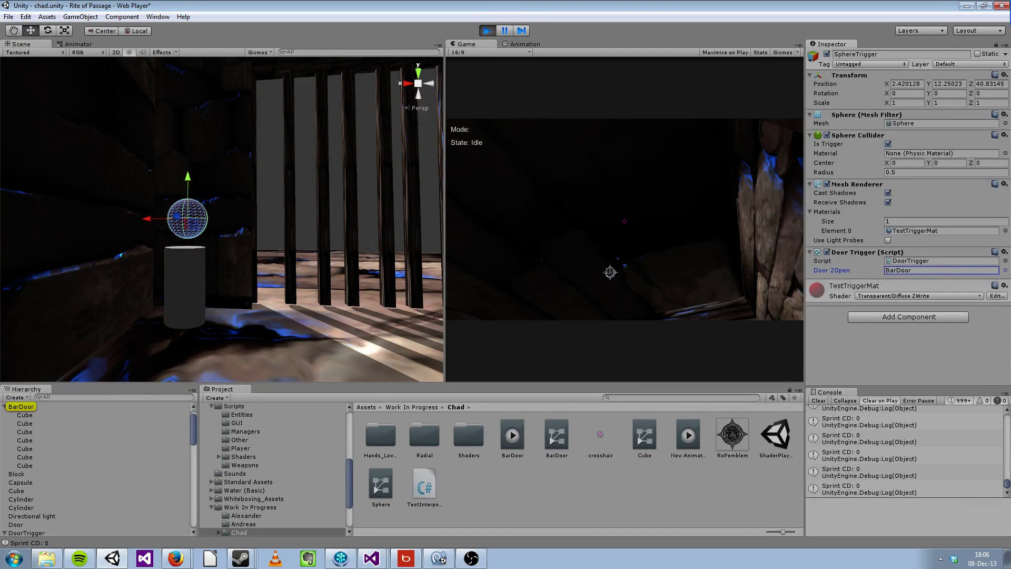
# Select the BarDoor parent and enable Open in its Door Animate Script to raise the bars.
pyautogui.moveTo(234, 287); pyautogui.dragTo(278, 280, button='right')
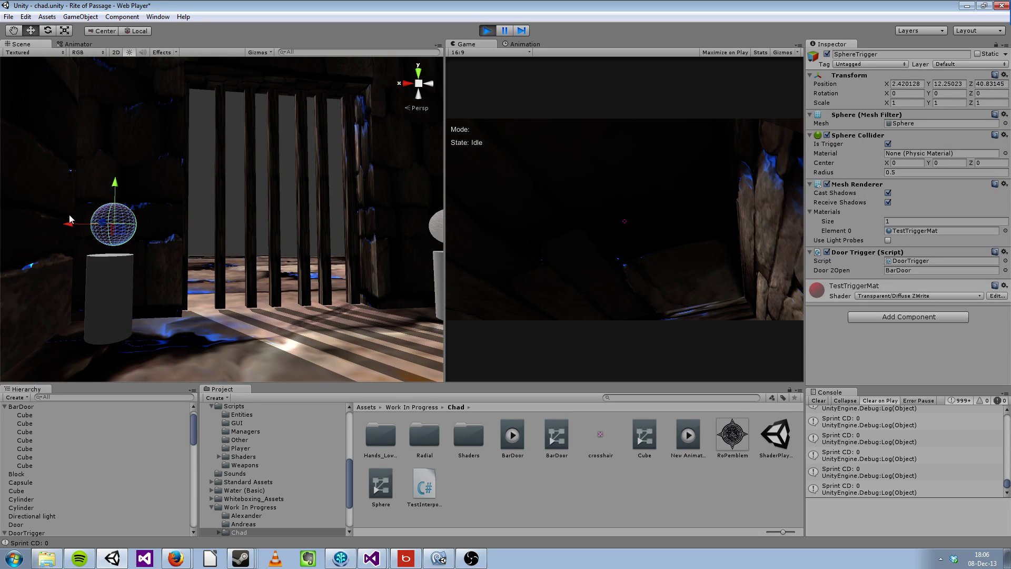
pyautogui.click(255, 126)
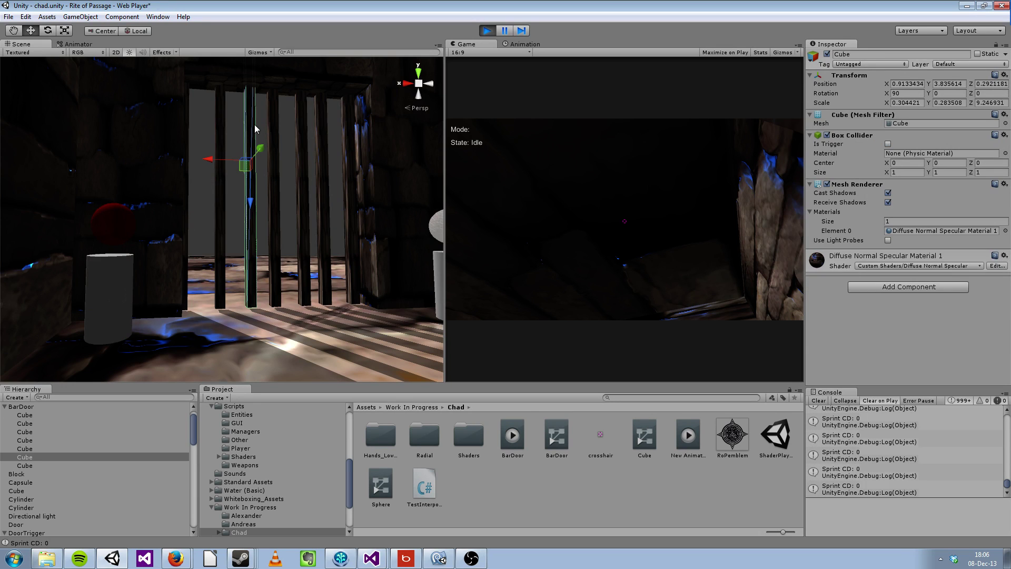
pyautogui.click(20, 406)
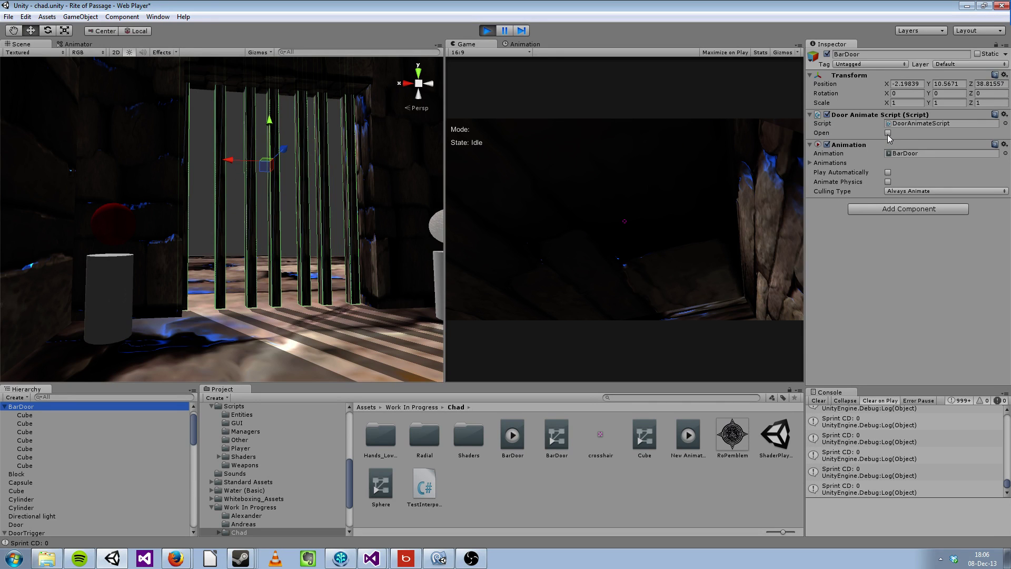
pyautogui.click(887, 134)
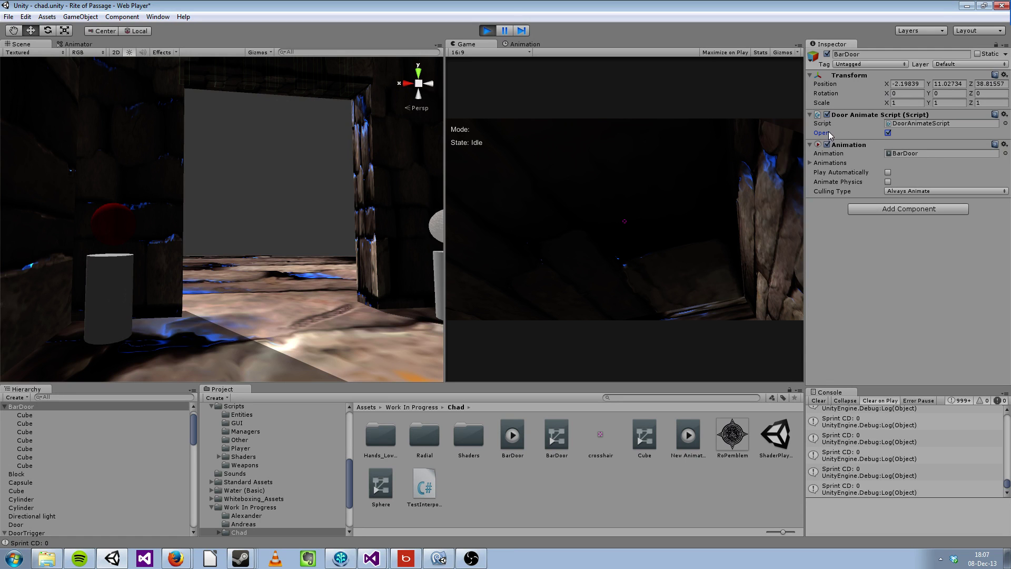
# Inspect the opened doorway and select the white sphere on the opposite pedestal.
pyautogui.keyDown('alt'); pyautogui.moveTo(334, 182); pyautogui.dragTo(315, 173); pyautogui.keyUp('alt')
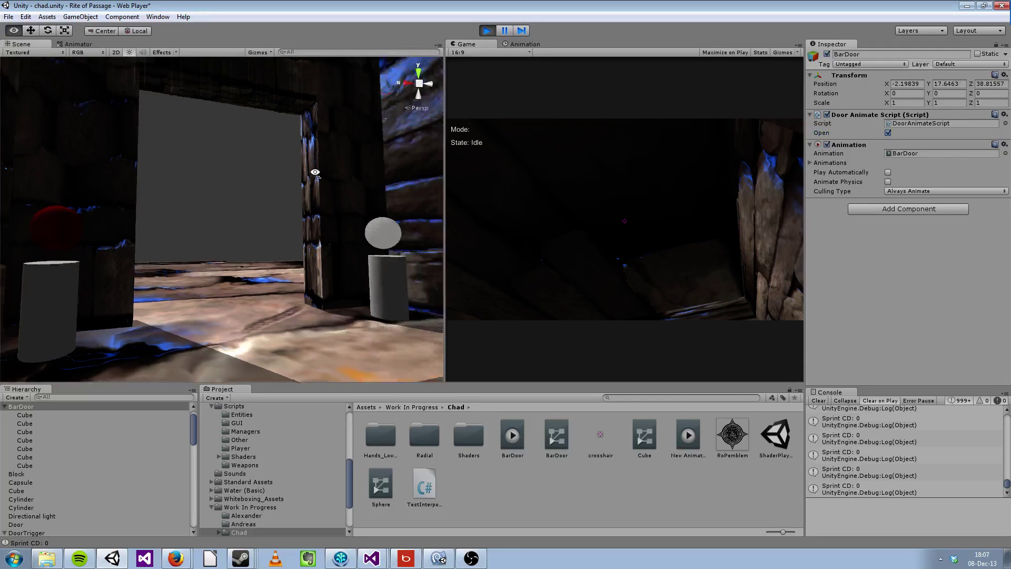
pyautogui.moveTo(315, 172); pyautogui.dragTo(377, 174, button='right')
pyautogui.click(265, 233)
pyautogui.press('w')
pyautogui.moveTo(267, 231)
pyautogui.mouseDown(button='right')
pyautogui.moveTo(315, 192)
pyautogui.moveTo(279, 239)
pyautogui.moveTo(270, 236)
pyautogui.mouseUp(button='right')
pyautogui.press('s')
pyautogui.press('a')
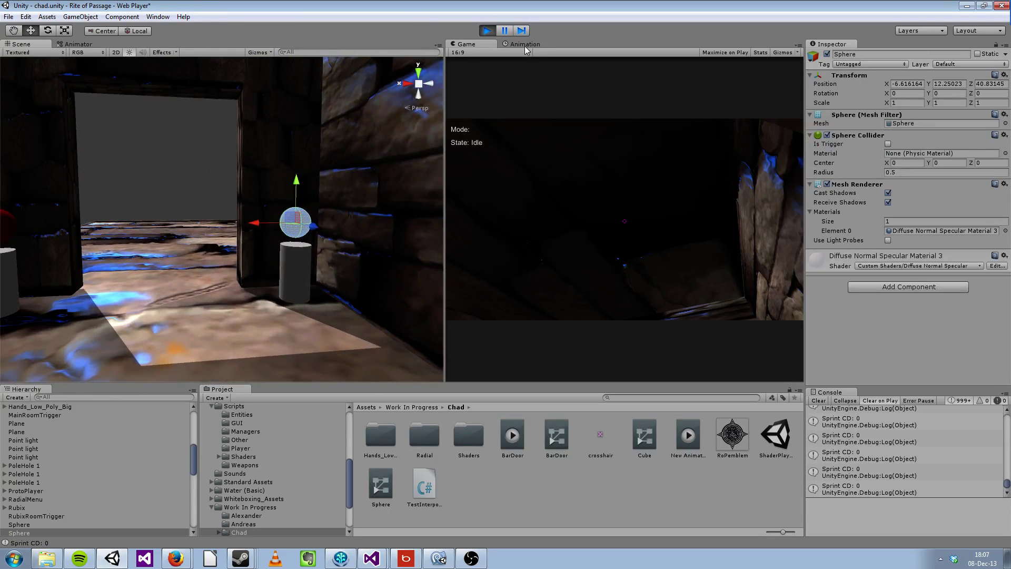
# Show the Animation timeline and look at the BarDoor Animator state graph before returning to the Scene view.
pyautogui.click(159, 17)
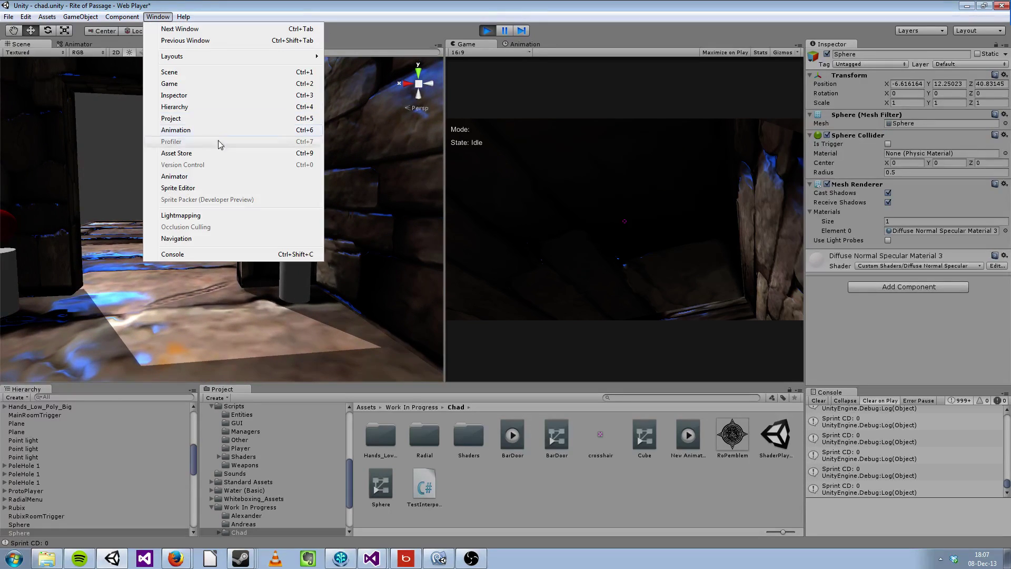
pyautogui.click(421, 40)
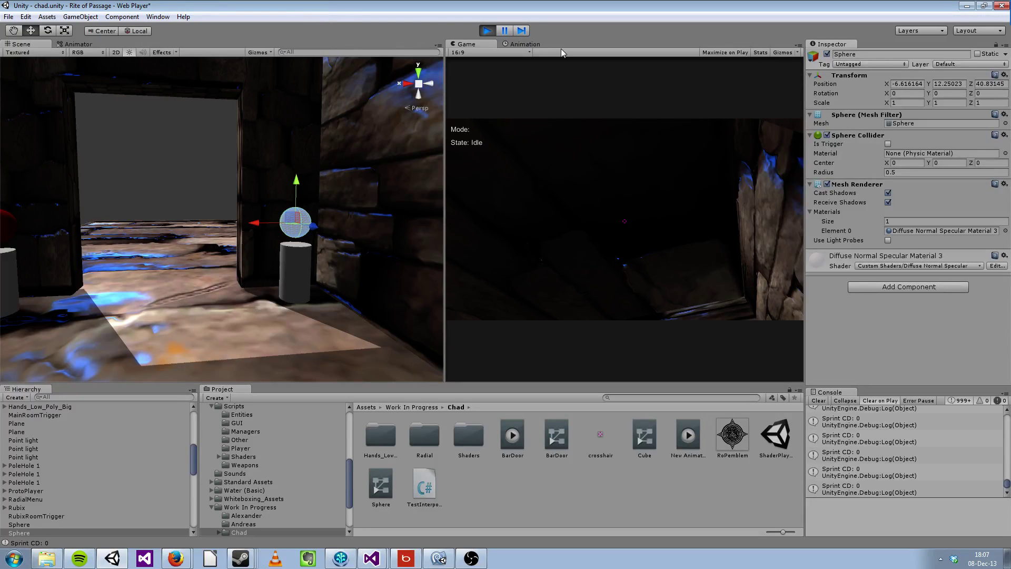
pyautogui.click(534, 47)
pyautogui.click(70, 44)
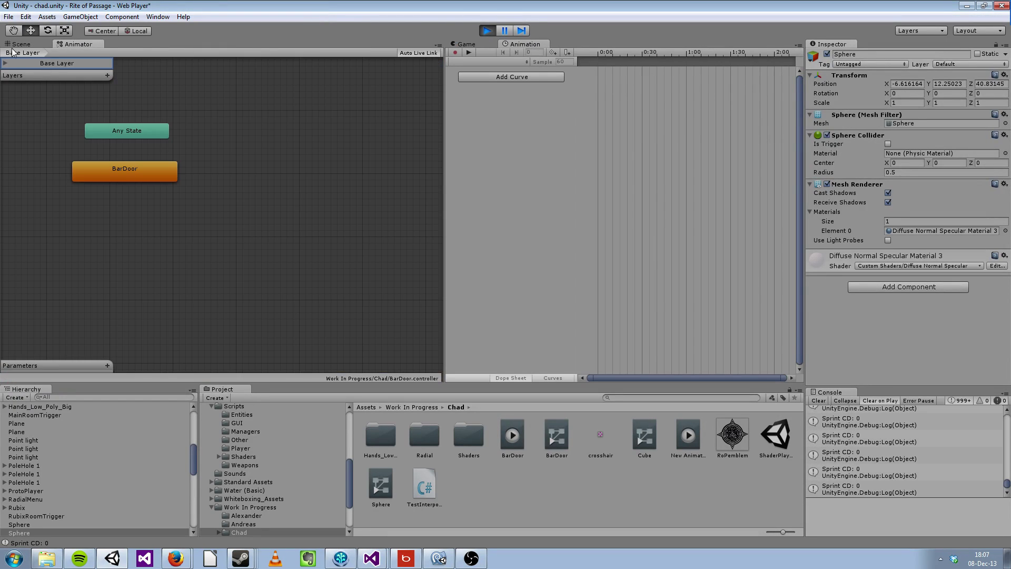
pyautogui.click(19, 44)
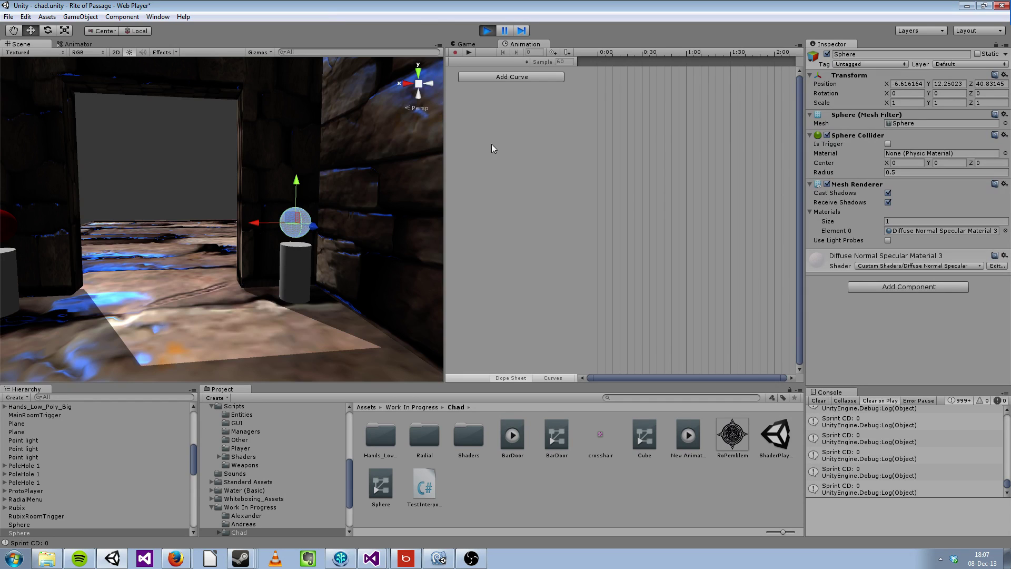
# Create New Animation.anim for the white sphere, overwriting the existing file, and record a start position keyframe at frame 0 with X about -6.71.
pyautogui.click(596, 51)
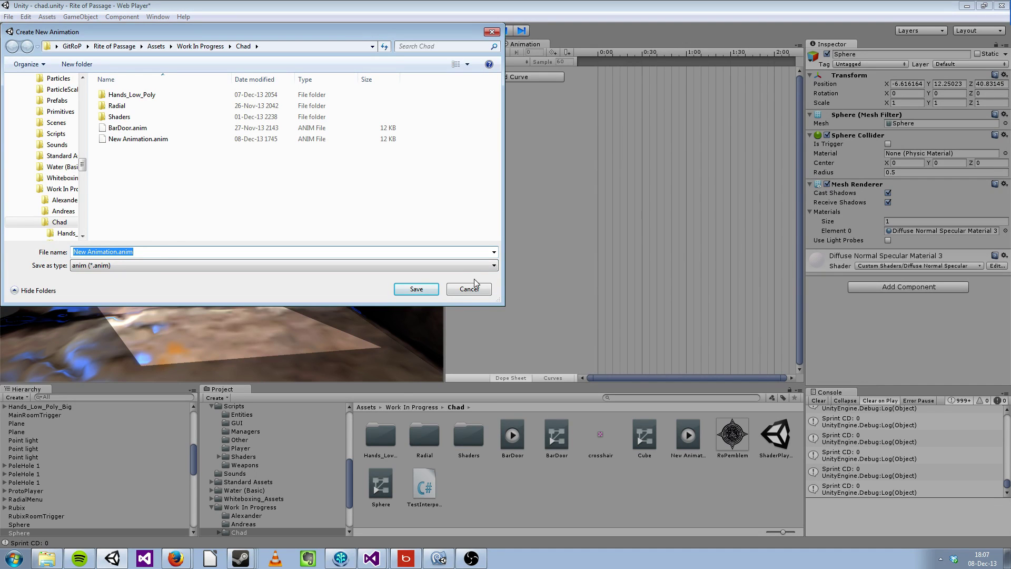
pyautogui.click(421, 289)
pyautogui.click(542, 282)
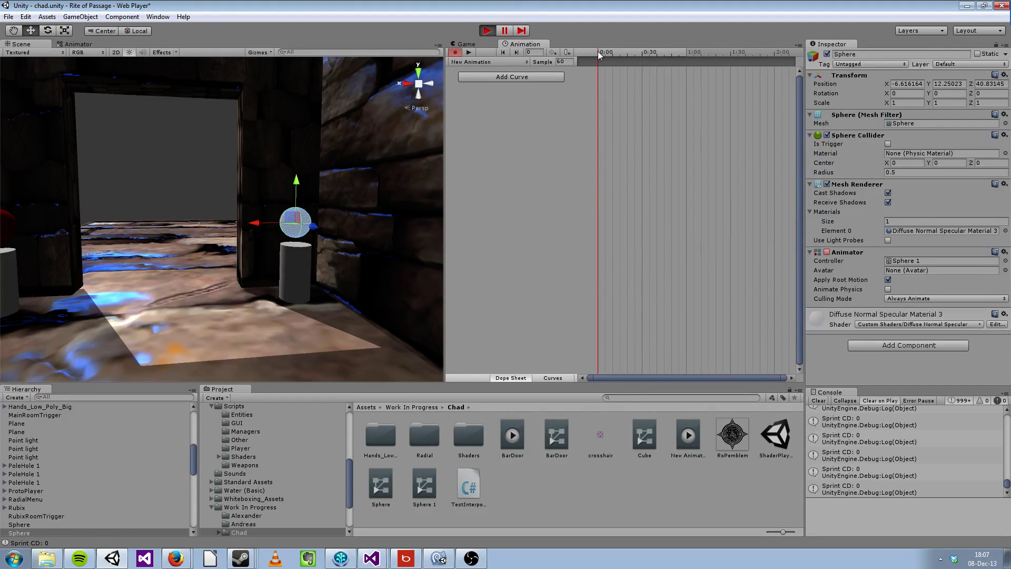
pyautogui.moveTo(257, 227)
pyautogui.mouseDown()
pyautogui.moveTo(240, 225)
pyautogui.moveTo(259, 232)
pyautogui.mouseUp()
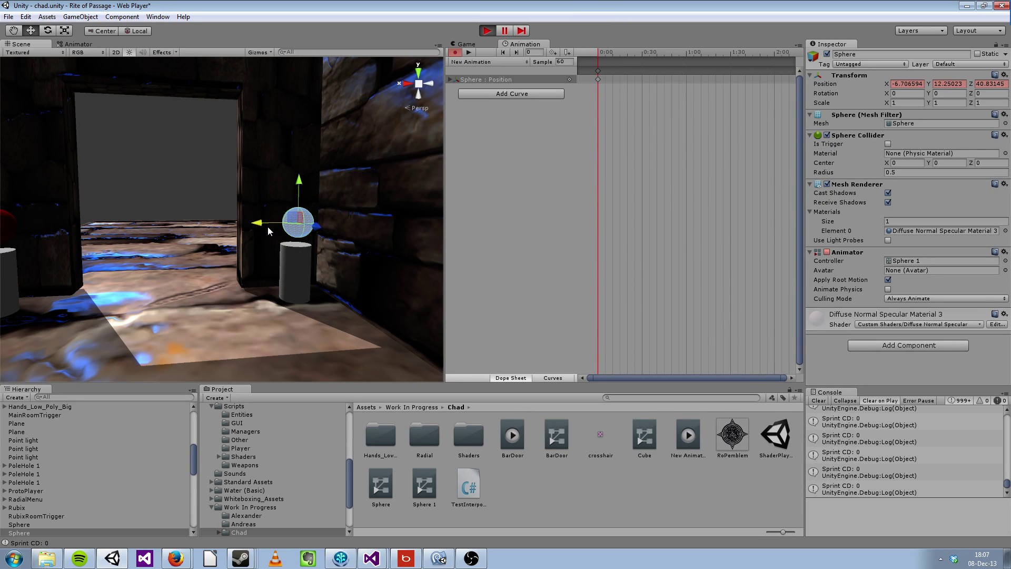
# Record a second position keyframe at frame 96 with the sphere moved across the doorway to X about 0.19.
pyautogui.moveTo(690, 54); pyautogui.dragTo(740, 57)
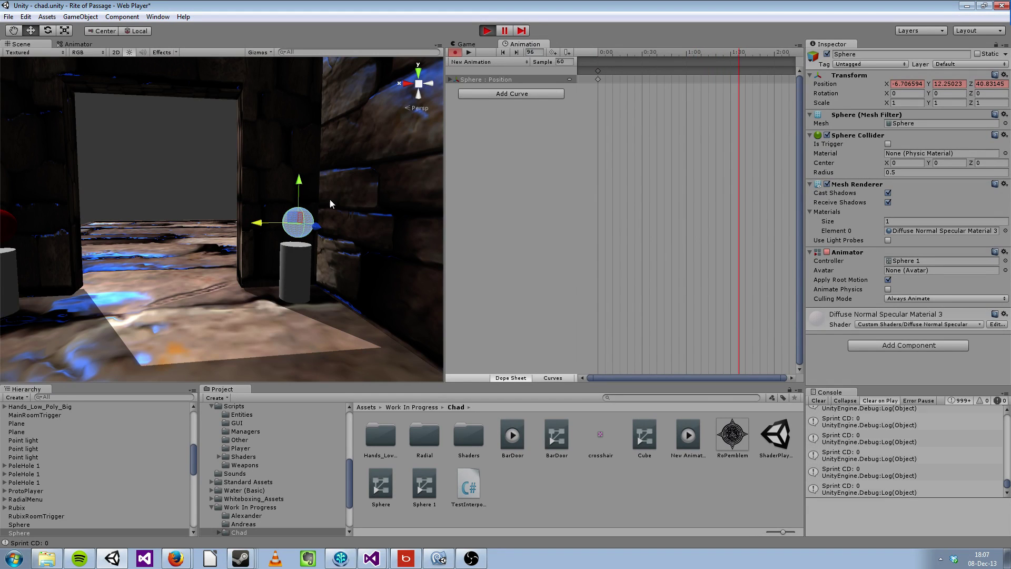
pyautogui.moveTo(254, 219); pyautogui.dragTo(53, 245)
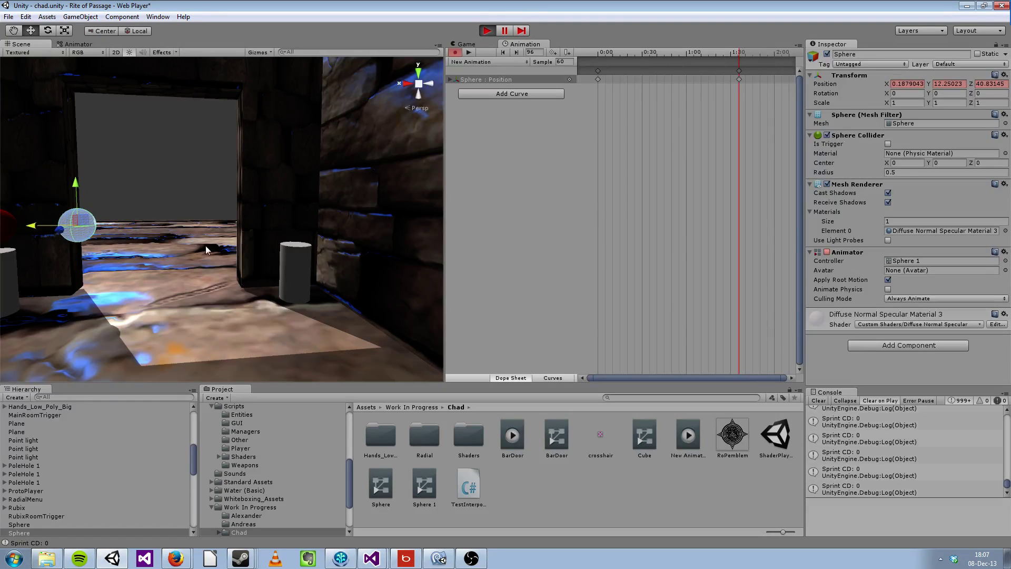
pyautogui.click(563, 62)
pyautogui.click(491, 194)
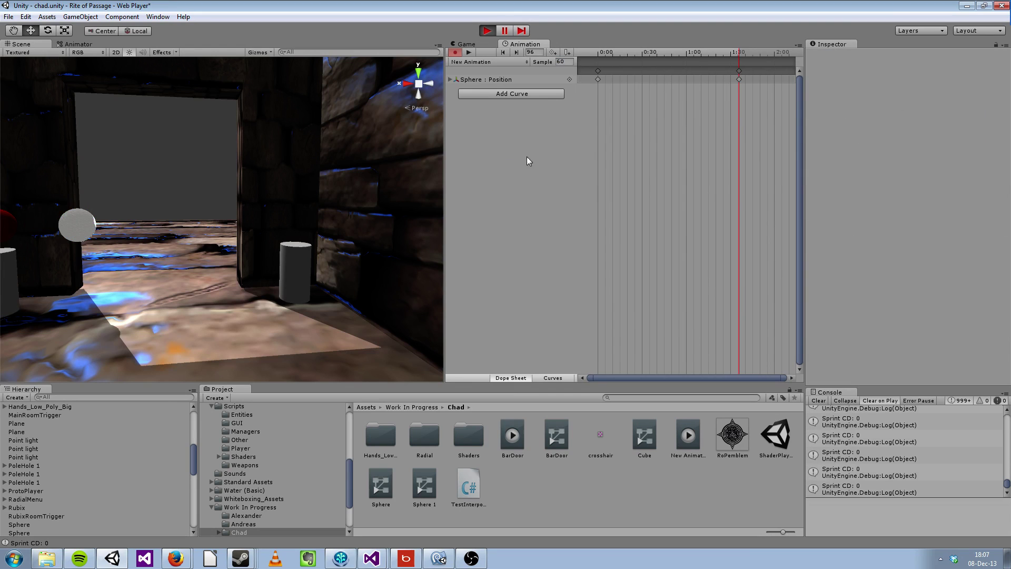
# Play the sphere's animation preview and set its sample rate to 10.
pyautogui.click(472, 51)
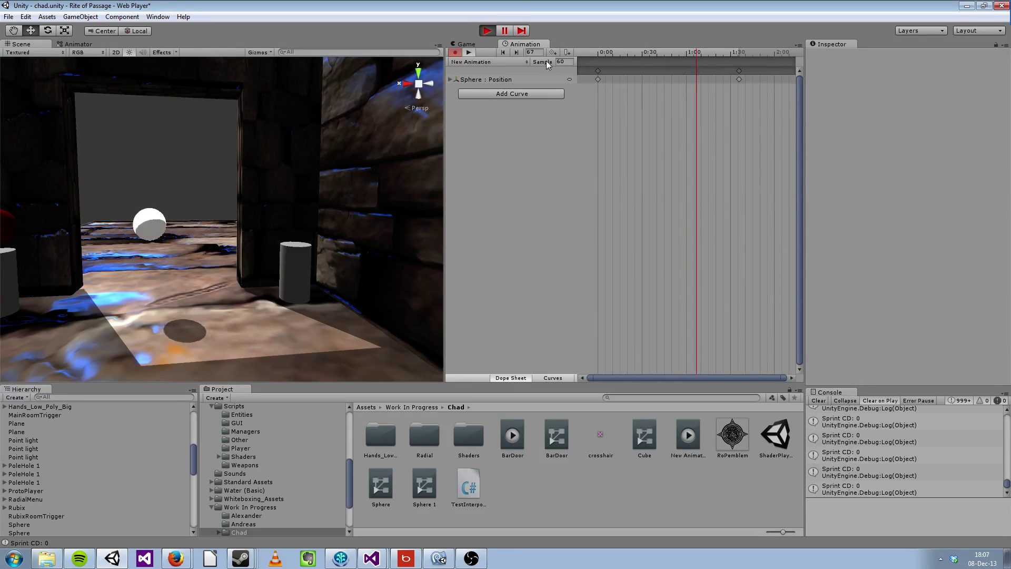
pyautogui.moveTo(564, 62); pyautogui.dragTo(455, 62)
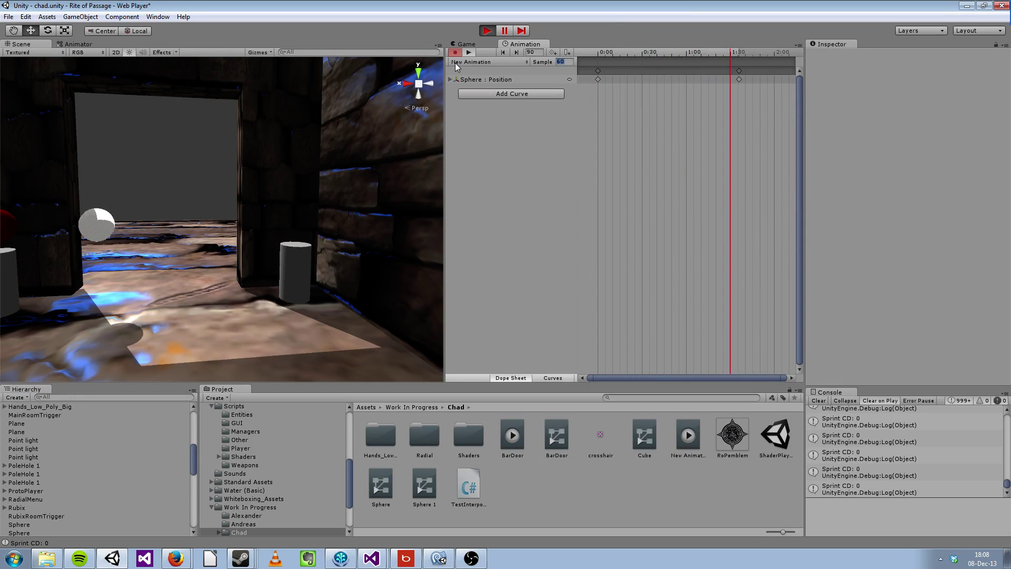
pyautogui.write('10')
pyautogui.press('Return')
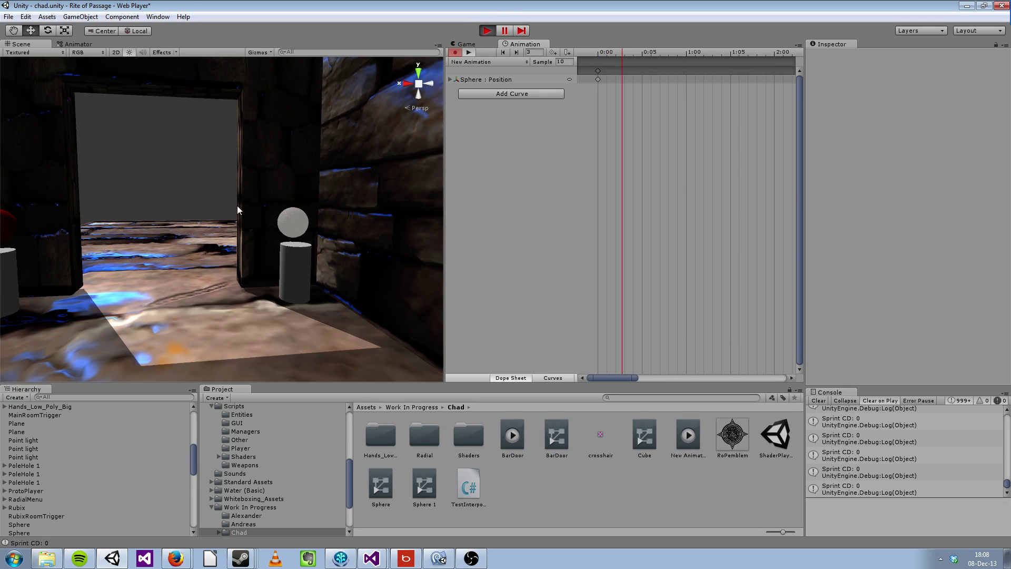
# Assign the animated white Sphere as the Door 2Open object in the red SphereTrigger's Door Trigger script.
pyautogui.click(288, 221)
pyautogui.moveTo(253, 229); pyautogui.dragTo(143, 218, button='right')
pyautogui.click(133, 209)
pyautogui.press('s')
pyautogui.moveTo(242, 248); pyautogui.dragTo(293, 222, button='right')
pyautogui.press('w')
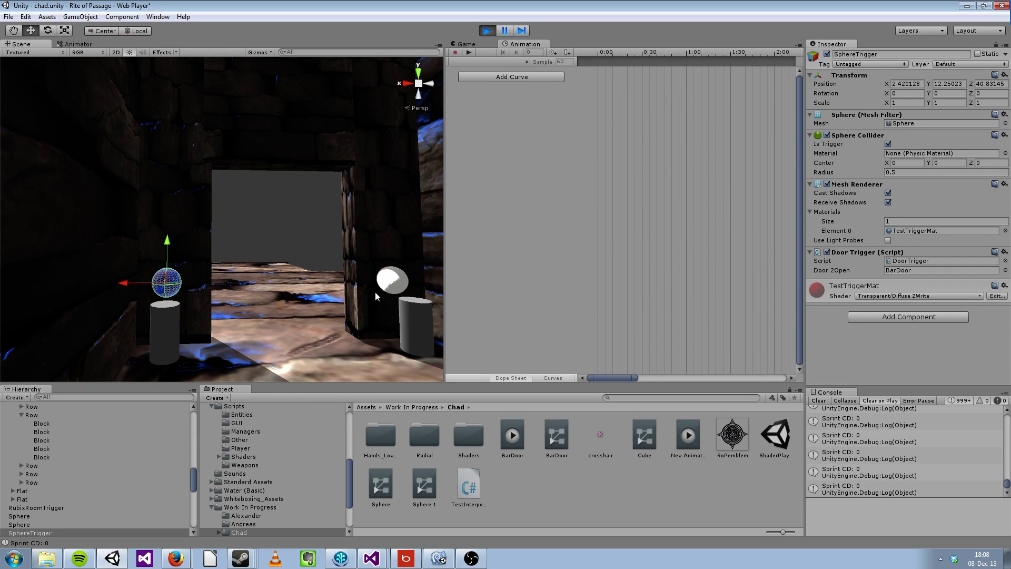
pyautogui.click(19, 524)
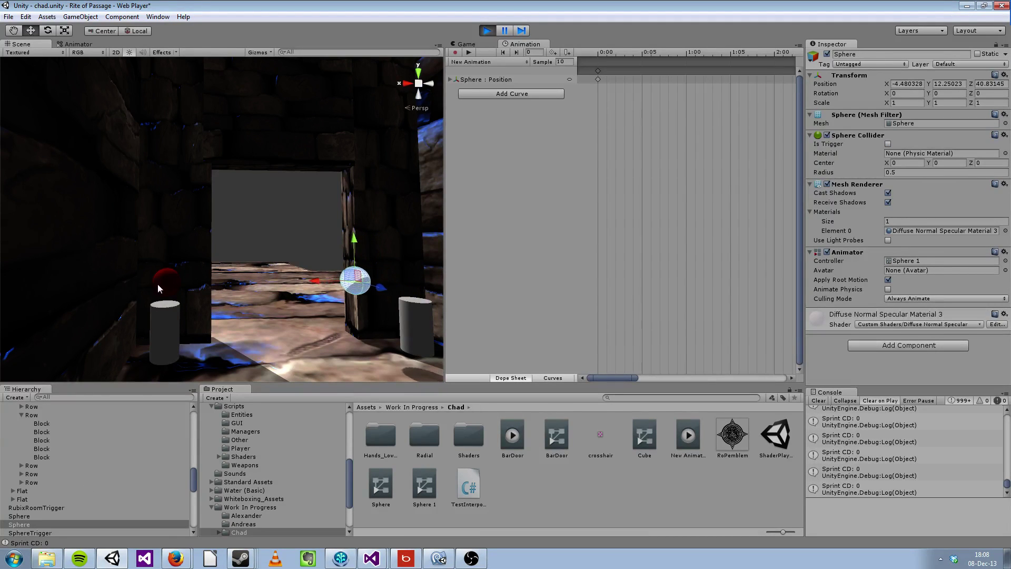
pyautogui.click(21, 525)
pyautogui.moveTo(21, 526); pyautogui.dragTo(895, 270)
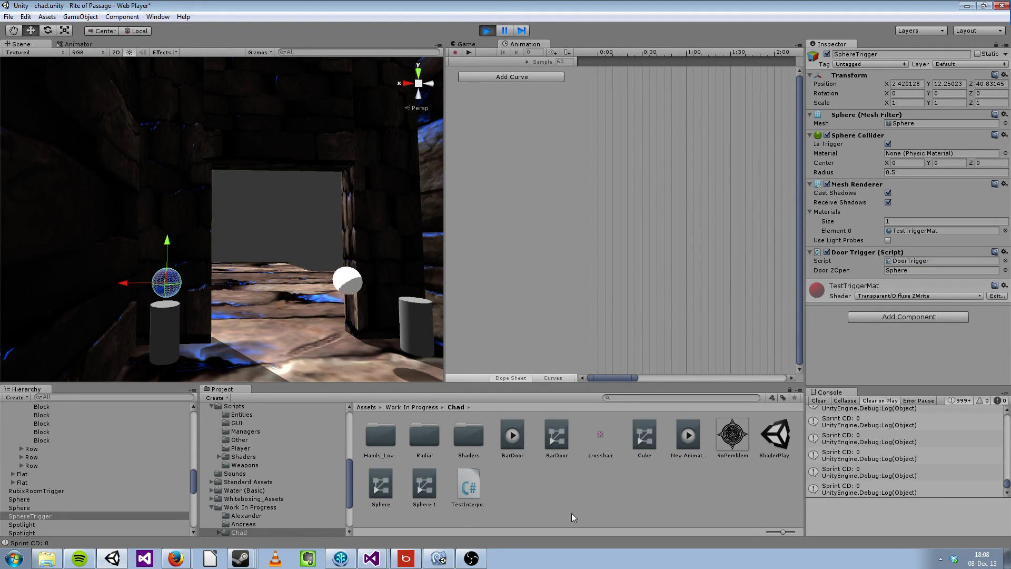
# Select the New Animation asset in the Chad folder and disable Loop Time, trying Loop Pose along the way.
pyautogui.click(661, 483)
pyautogui.click(688, 437)
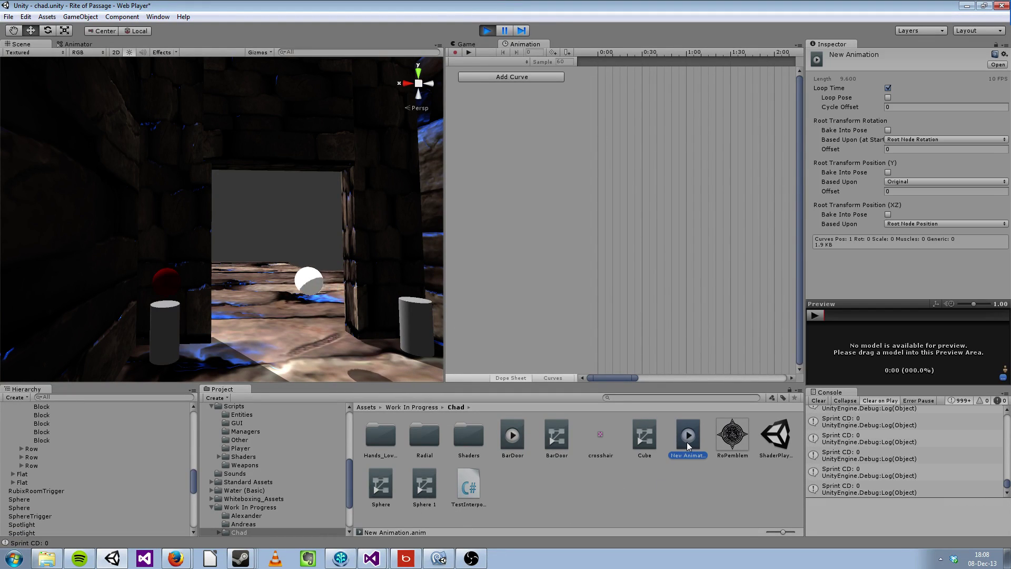
pyautogui.click(888, 89)
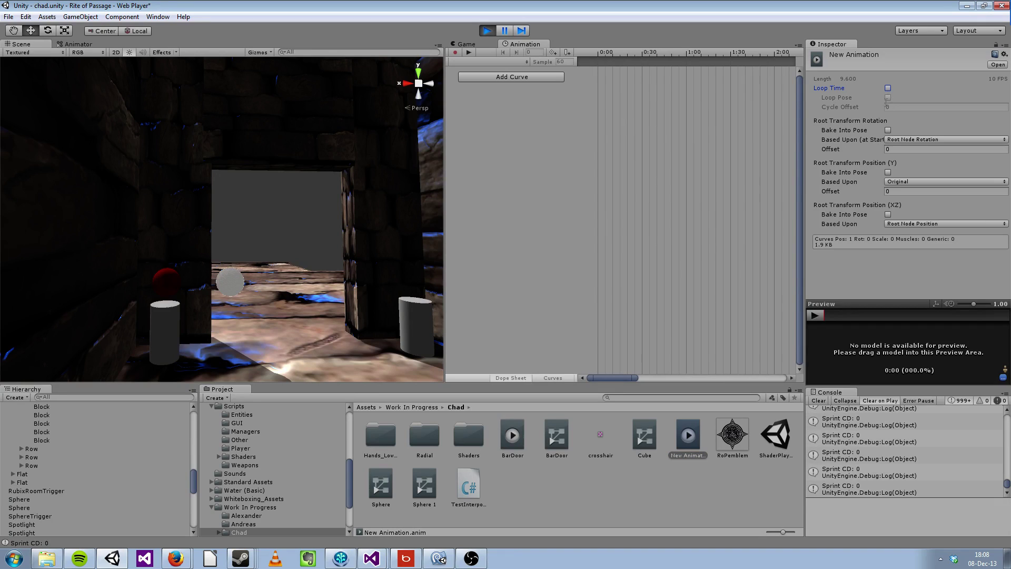
pyautogui.click(887, 88)
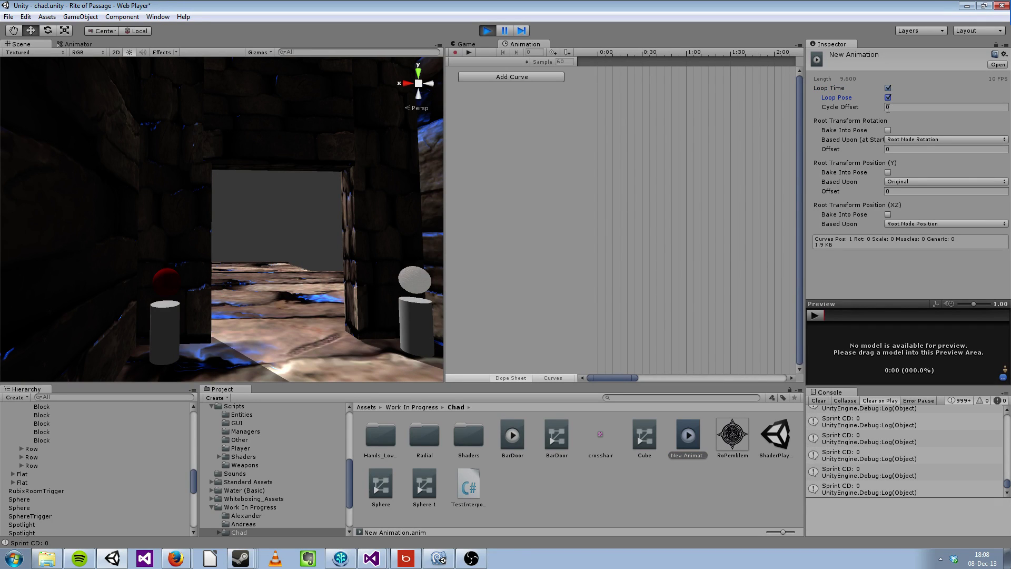
pyautogui.click(888, 89)
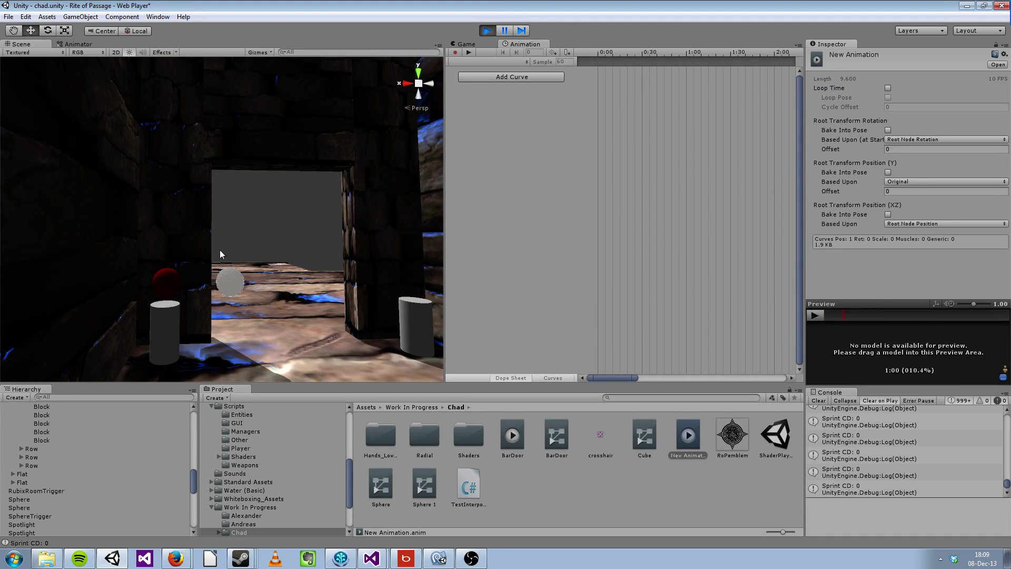
# Select RubixRoomTrigger and shift its trigger volume along the Z axis to about 51.7.
pyautogui.moveTo(283, 237); pyautogui.dragTo(130, 392, button='right')
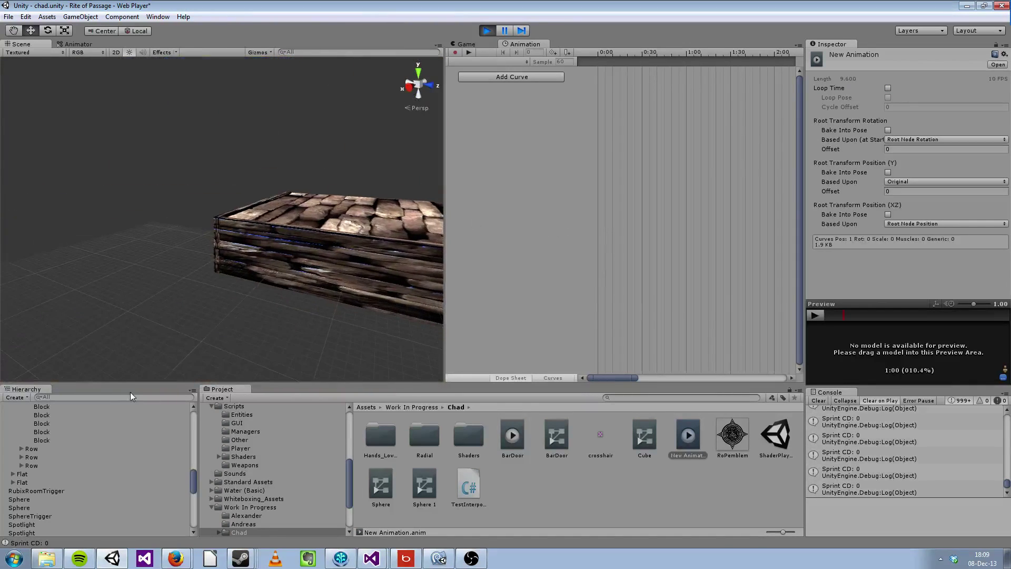
pyautogui.click(50, 492)
pyautogui.moveTo(172, 340); pyautogui.dragTo(293, 337, button='right')
pyautogui.moveTo(336, 230); pyautogui.dragTo(338, 236, button='right')
pyautogui.moveTo(222, 316); pyautogui.dragTo(261, 221, button='right')
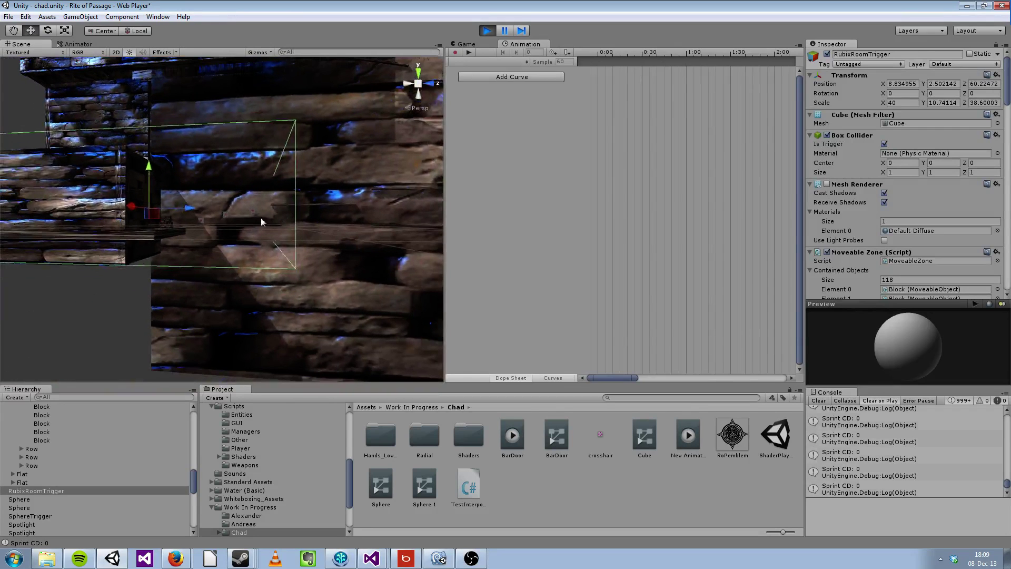
pyautogui.scroll(4, 210, 224)
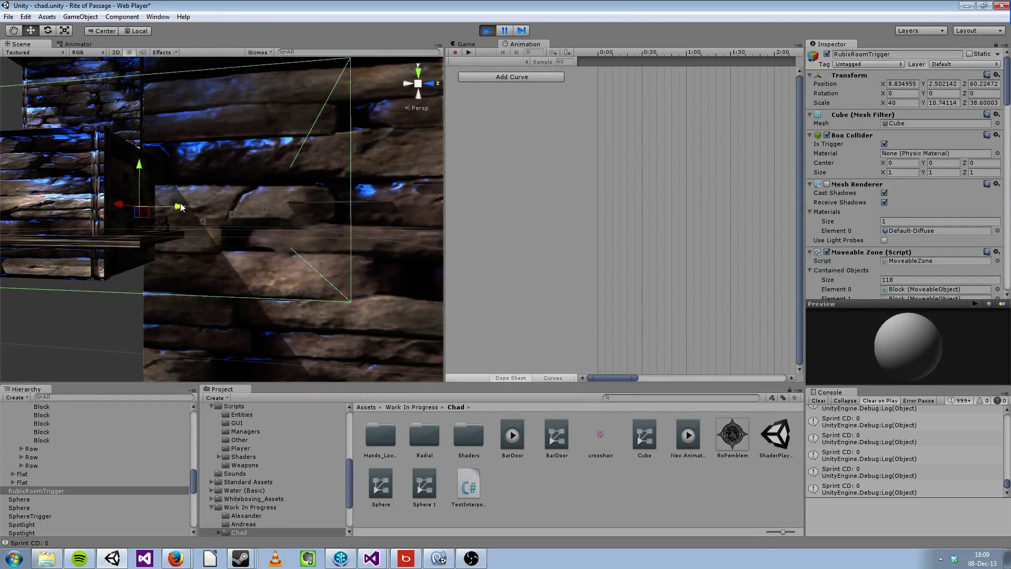
pyautogui.moveTo(181, 207); pyautogui.dragTo(116, 206)
# Select the trigger inside the middle wall pole hole and look at its Pole Hole script settings.
pyautogui.moveTo(155, 211); pyautogui.dragTo(207, 215, button='right')
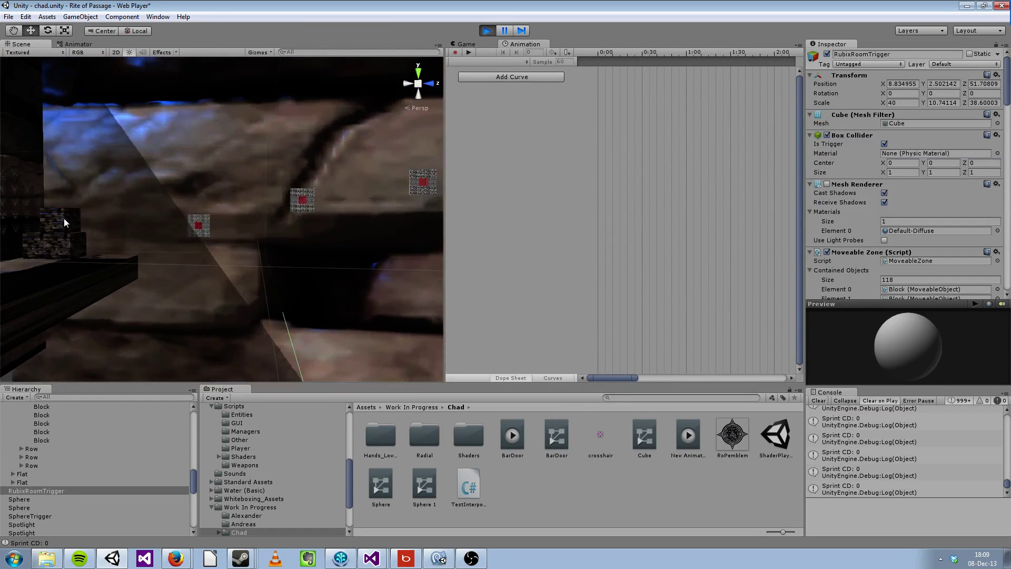
pyautogui.click(303, 200)
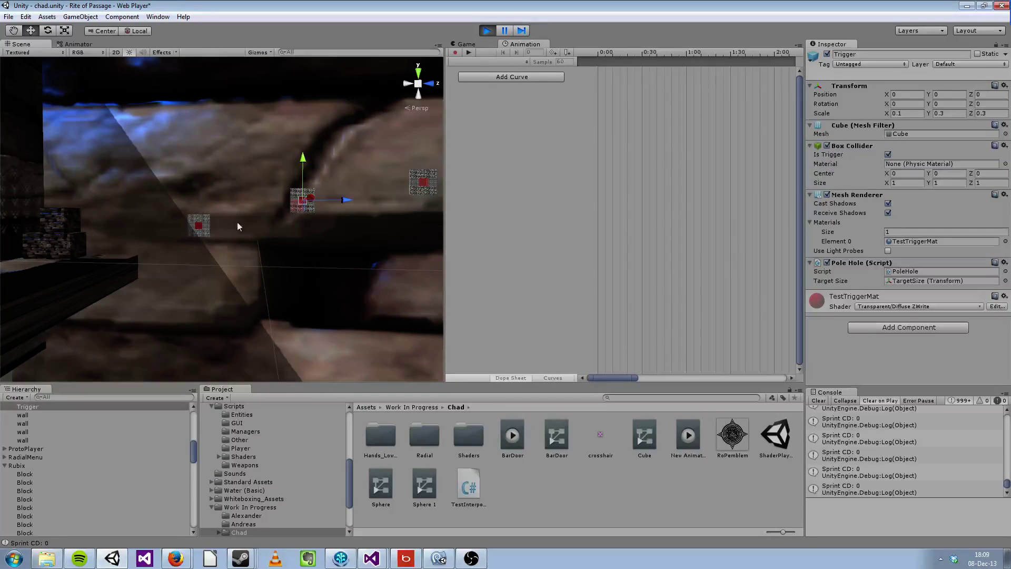
pyautogui.moveTo(236, 228); pyautogui.dragTo(191, 292, button='right')
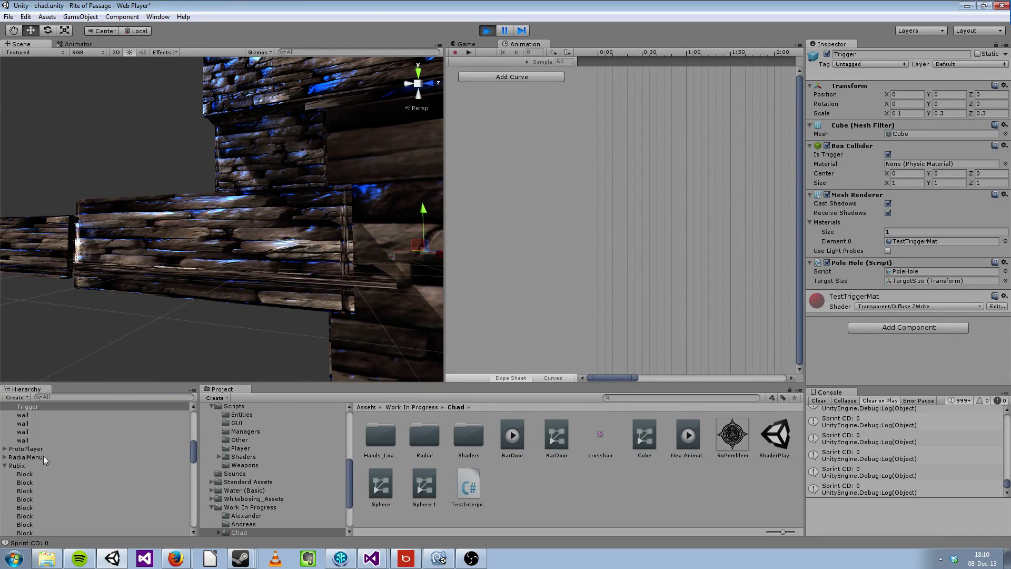
# Filter the scene hierarchy by "ru", select RubixRoomTrigger, and clear the filter.
pyautogui.scroll(5, 54, 446)
pyautogui.scroll(2, 42, 486)
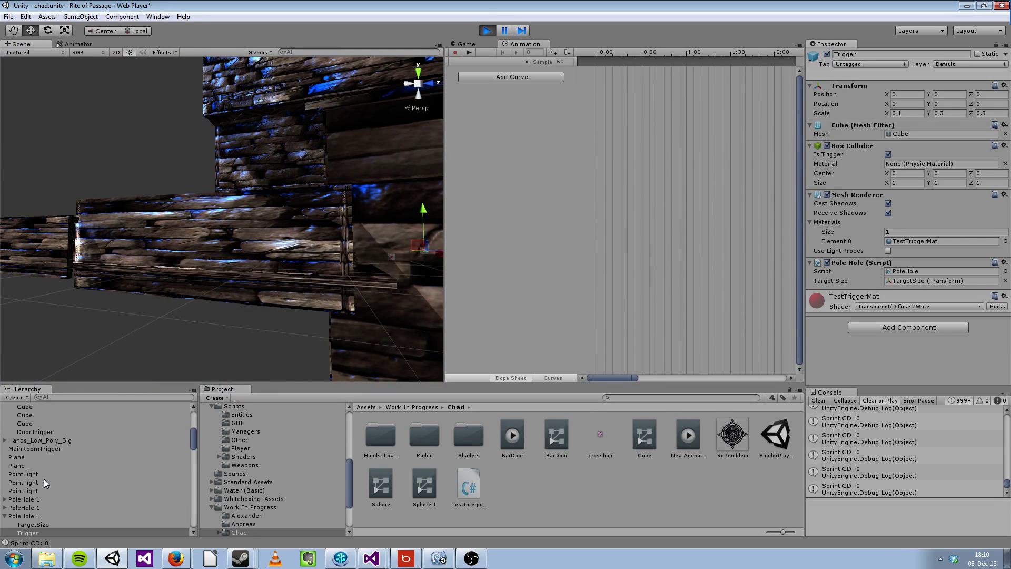
pyautogui.click(97, 398)
pyautogui.write('ru')
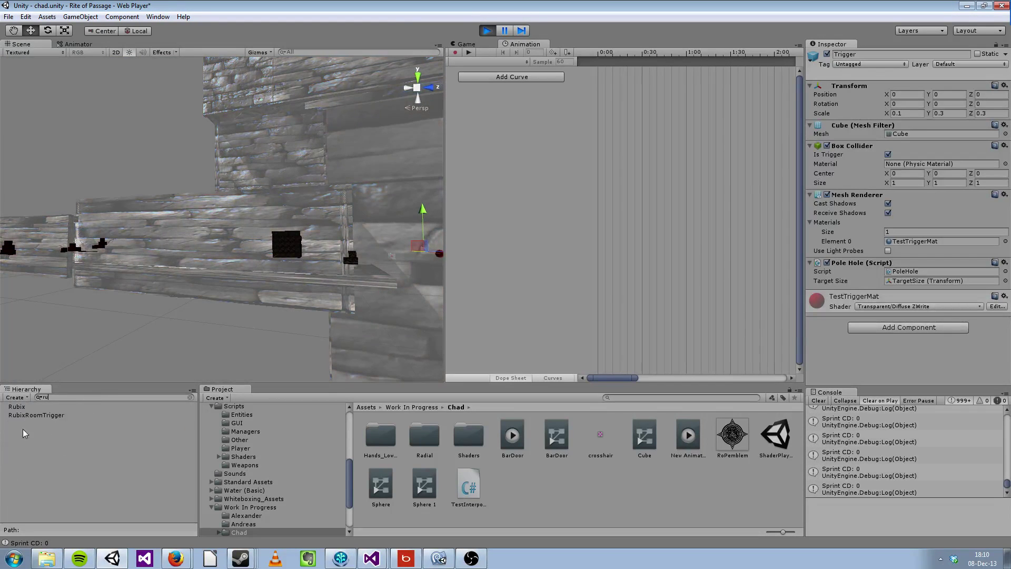
pyautogui.click(44, 415)
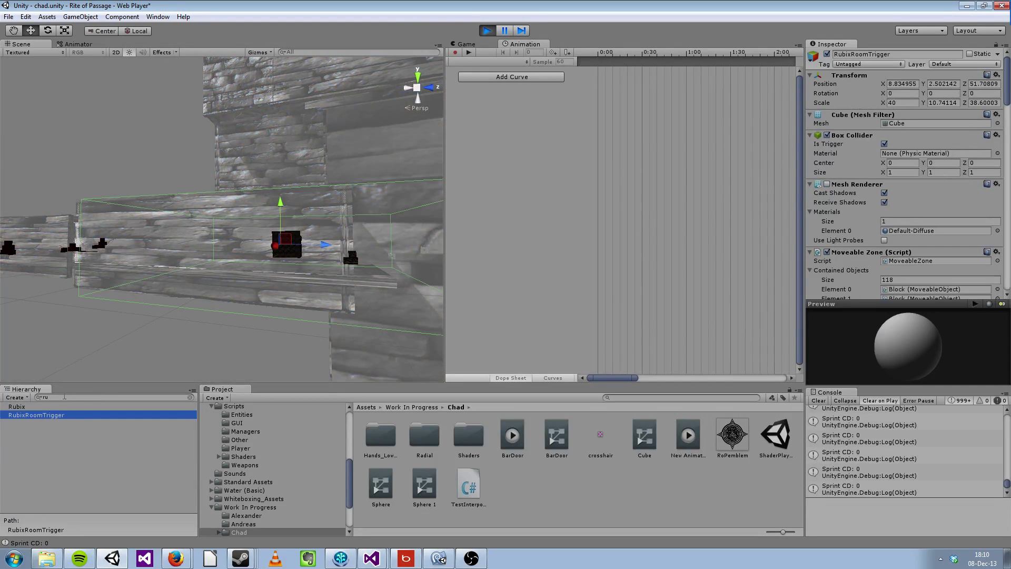
pyautogui.press('BackSpace')
pyautogui.press('BackSpace')
# Look around the Rubix room, review the contained objects in RubixRoomTrigger's Moveable Zone script, and collapse that list.
pyautogui.keyDown('alt'); pyautogui.moveTo(239, 305); pyautogui.dragTo(32, 203); pyautogui.keyUp('alt')
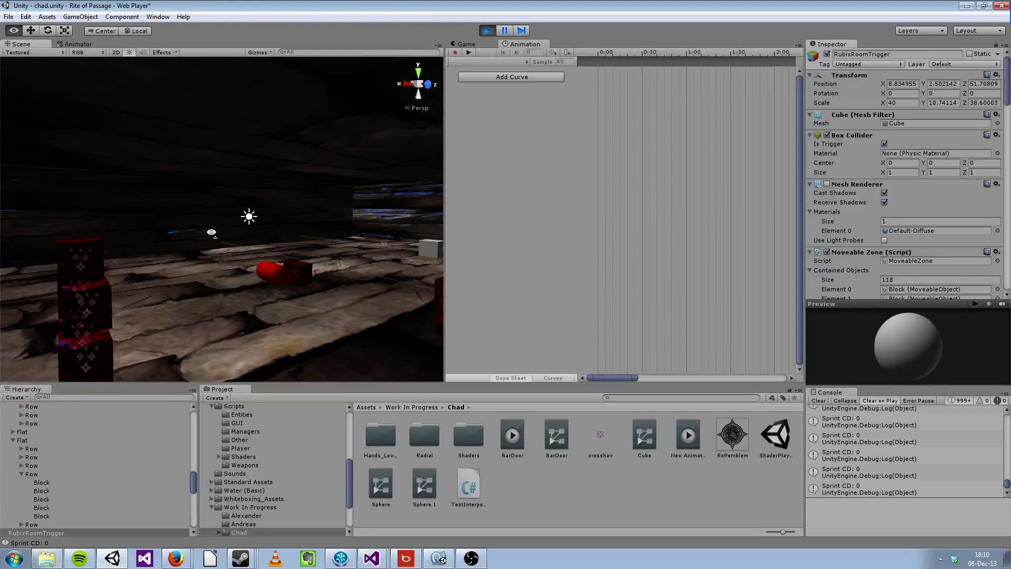
pyautogui.keyDown('alt'); pyautogui.moveTo(211, 232); pyautogui.dragTo(88, 299); pyautogui.keyUp('alt')
pyautogui.keyDown('alt'); pyautogui.moveTo(171, 292); pyautogui.dragTo(711, 284); pyautogui.keyUp('alt')
pyautogui.scroll(-5, 841, 253)
pyautogui.scroll(5, 841, 253)
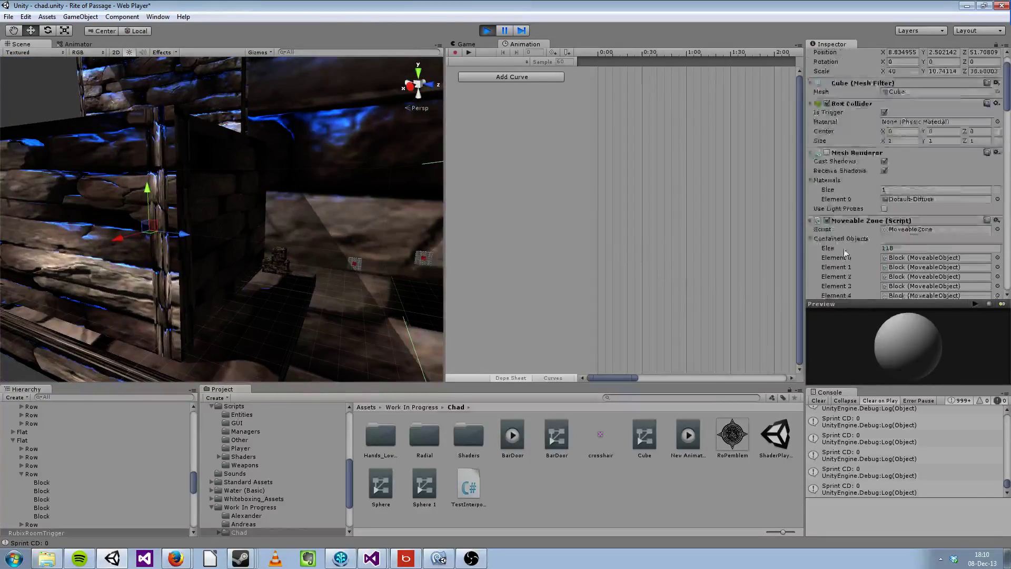
pyautogui.click(810, 239)
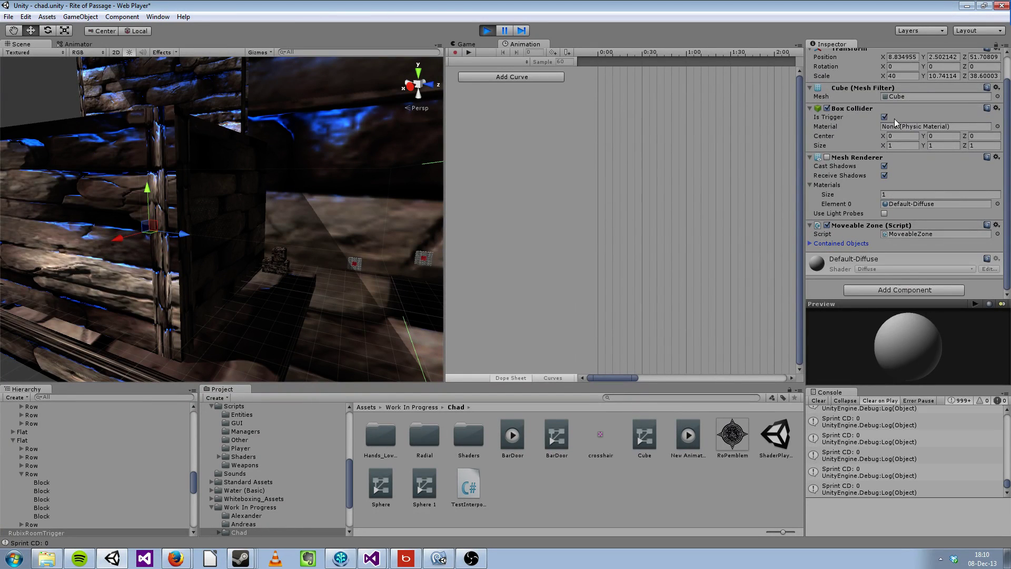
pyautogui.keyDown('alt'); pyautogui.moveTo(318, 156); pyautogui.dragTo(379, 153); pyautogui.keyUp('alt')
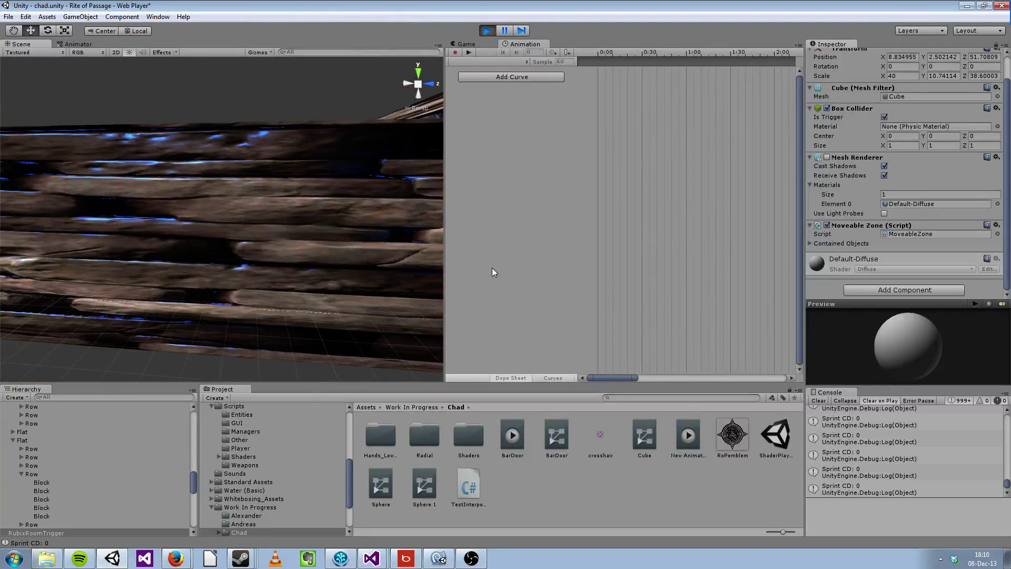
# Select the _GameManager object to show its manager scripts.
pyautogui.scroll(3, 40, 449)
pyautogui.scroll(10, 91, 422)
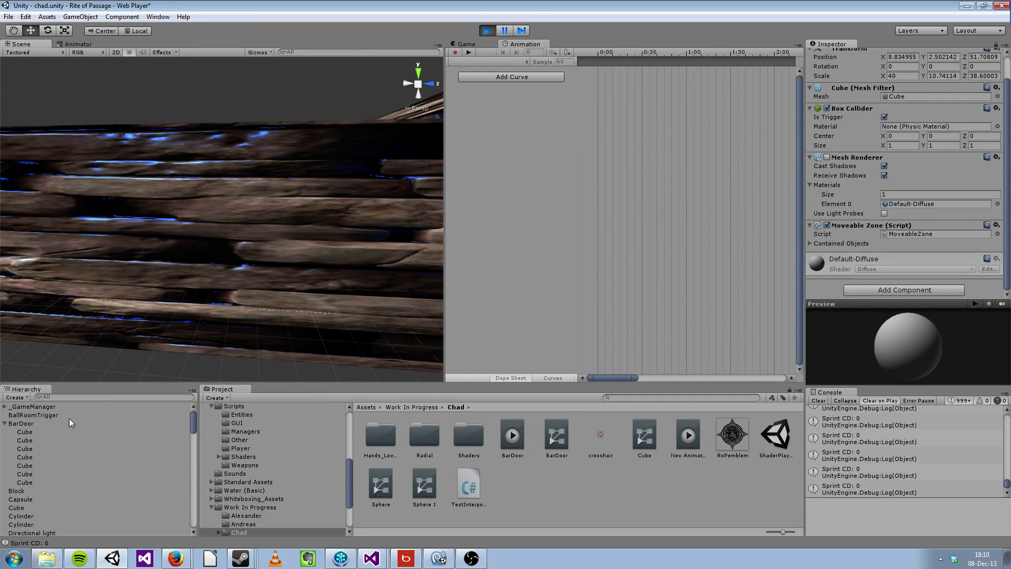
pyautogui.moveTo(261, 315); pyautogui.dragTo(150, 311, button='right')
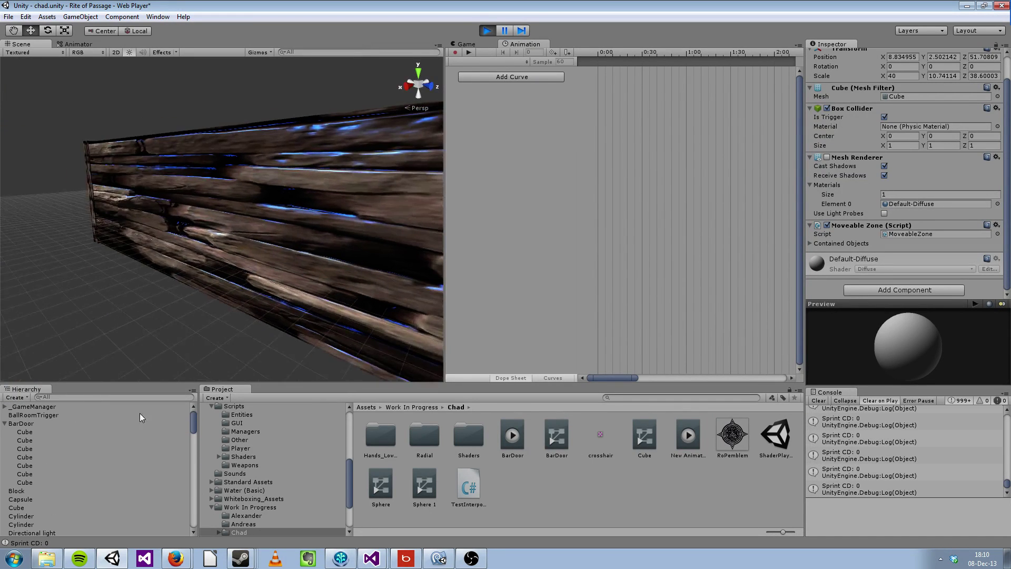
pyautogui.click(37, 409)
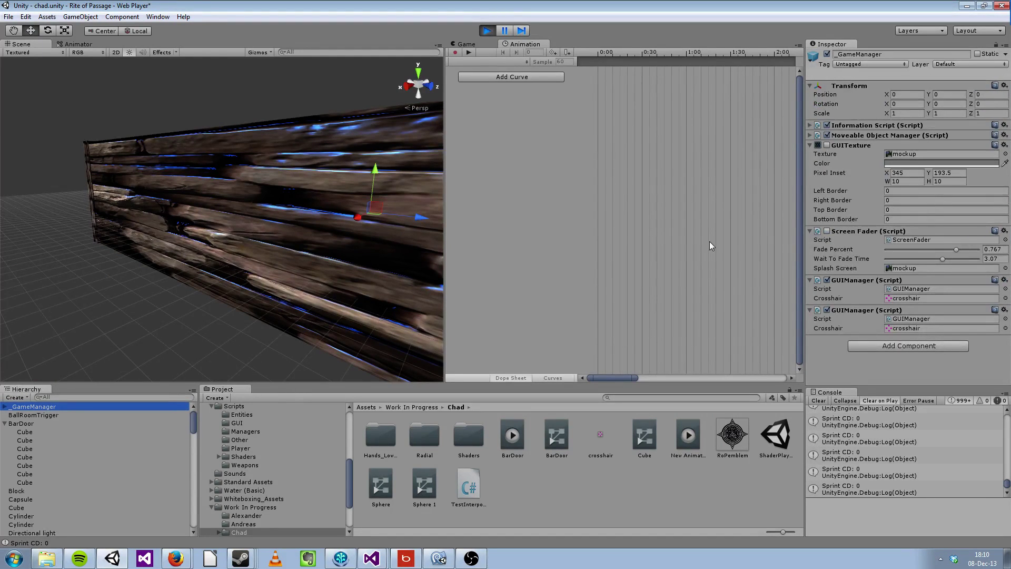
# Locate the player capsule inside the room and select ProtoPlayer to show its components.
pyautogui.press('w')
pyautogui.moveTo(208, 284); pyautogui.dragTo(308, 259, button='right')
pyautogui.moveTo(239, 311); pyautogui.dragTo(277, 215, button='right')
pyautogui.click(272, 222)
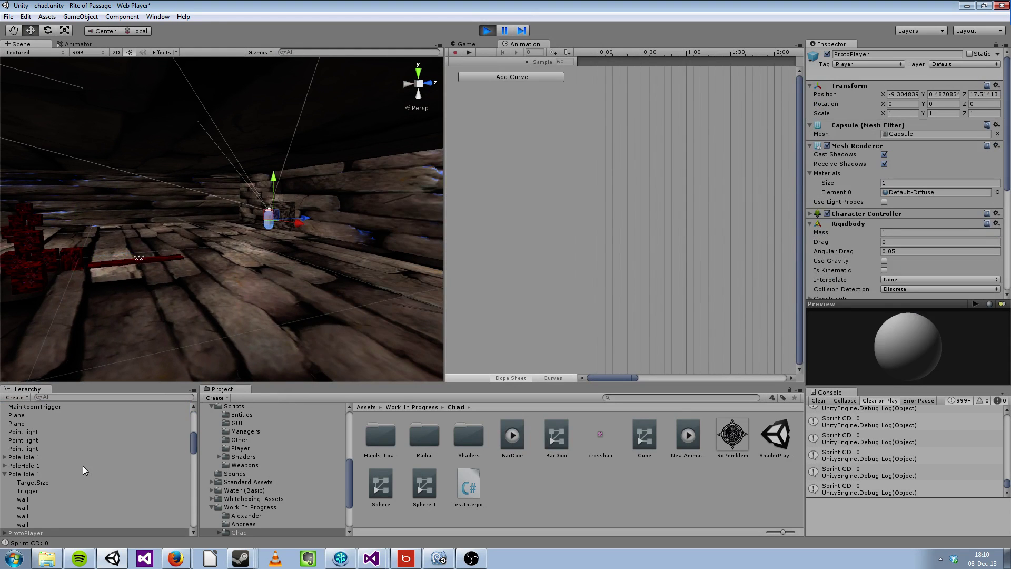
pyautogui.scroll(5, 39, 522)
pyautogui.scroll(5, 37, 519)
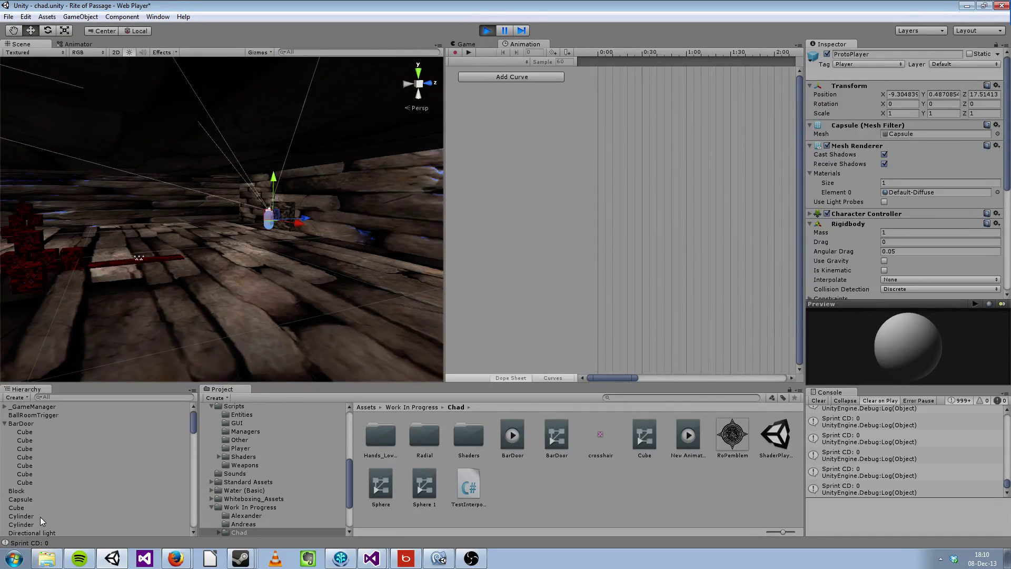
pyautogui.scroll(-5, 81, 461)
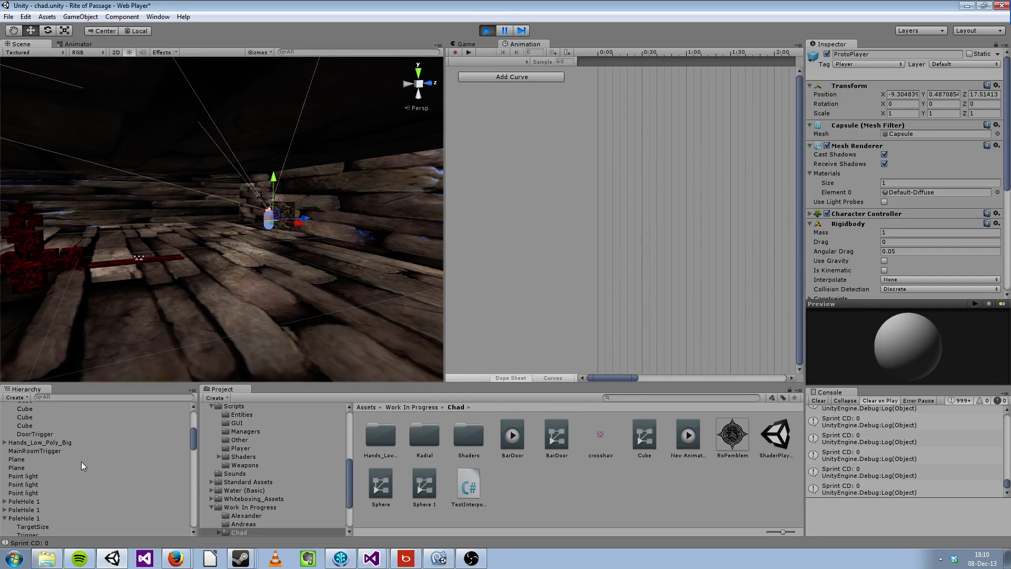
pyautogui.scroll(-5, 63, 445)
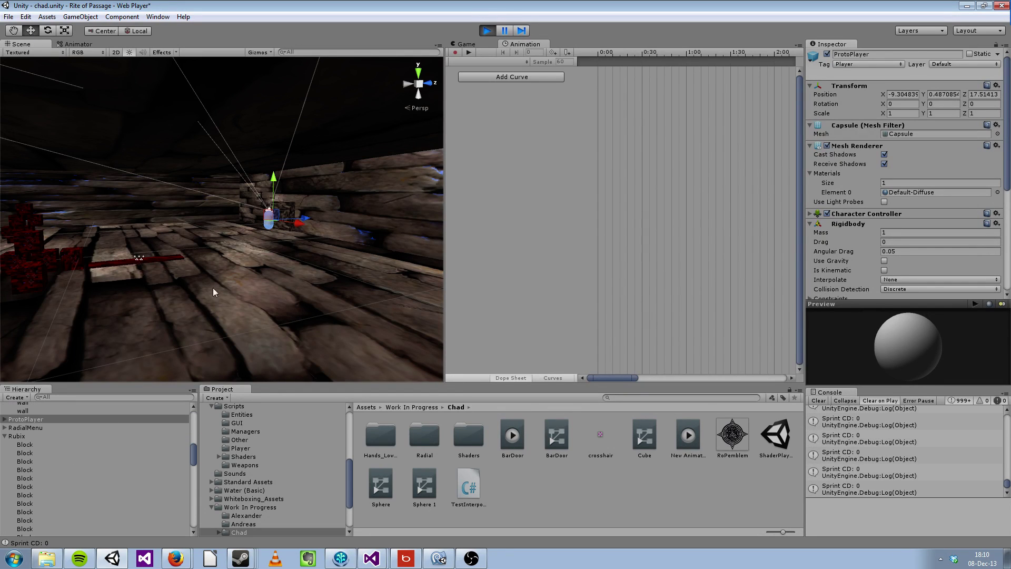
pyautogui.click(467, 564)
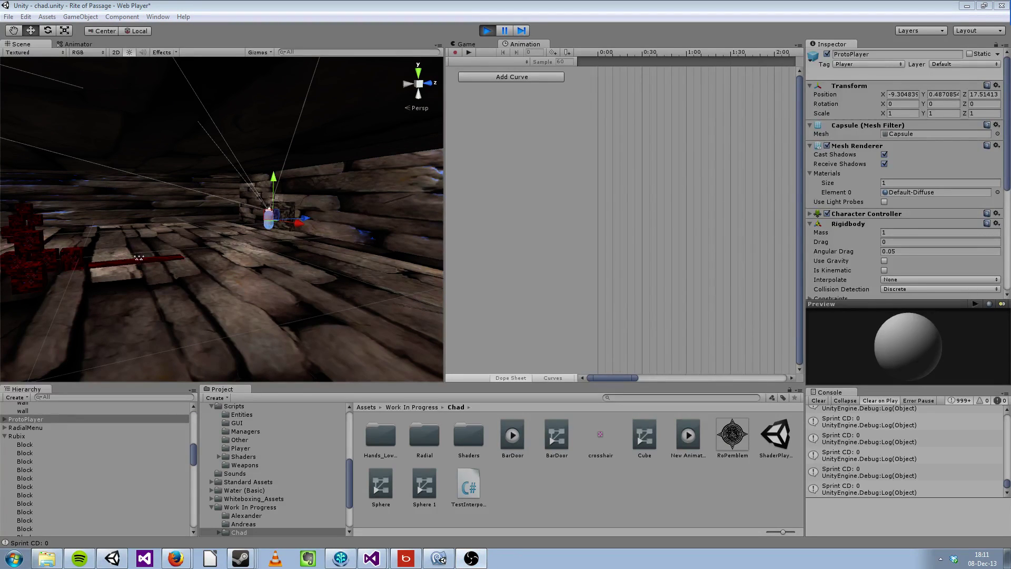